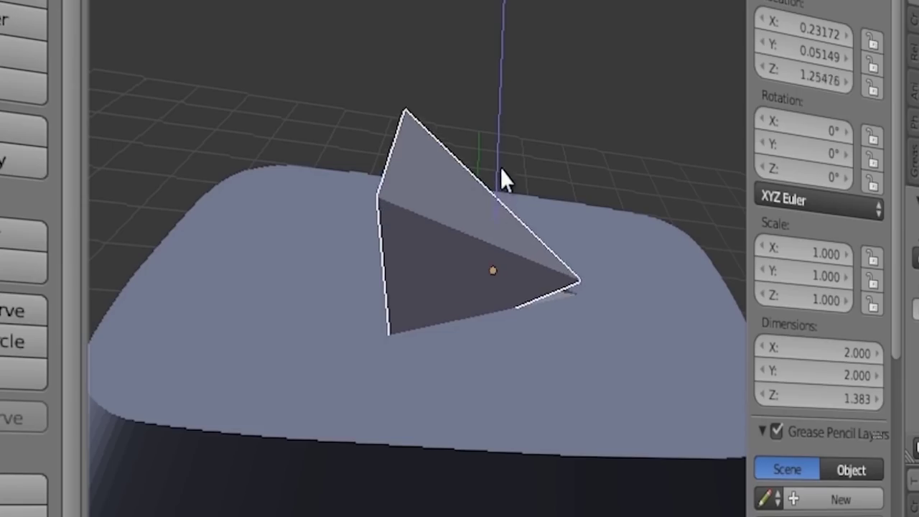
# Step: Cycle focus through the Object Window, Layers and Cell View panes, then switch to Chrome
pyautogui.moveTo(500, 177); pyautogui.dragTo(498, 78)
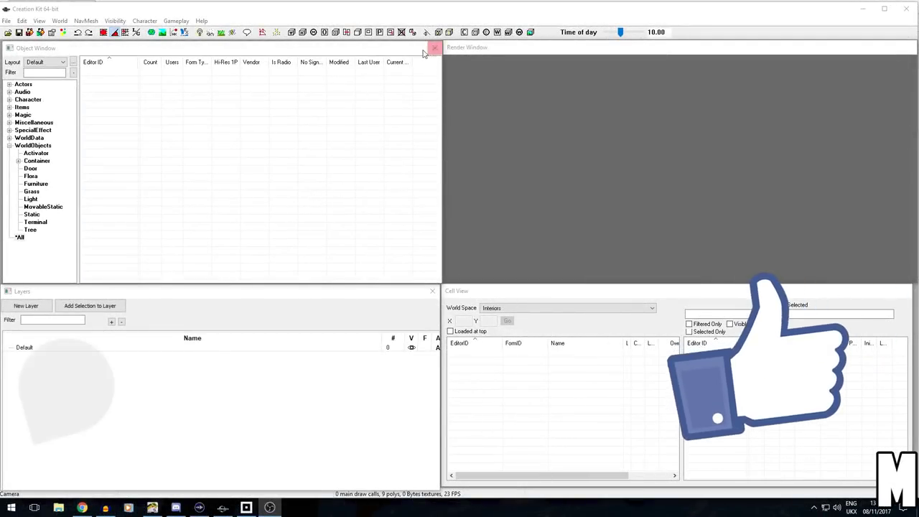
pyautogui.click(151, 49)
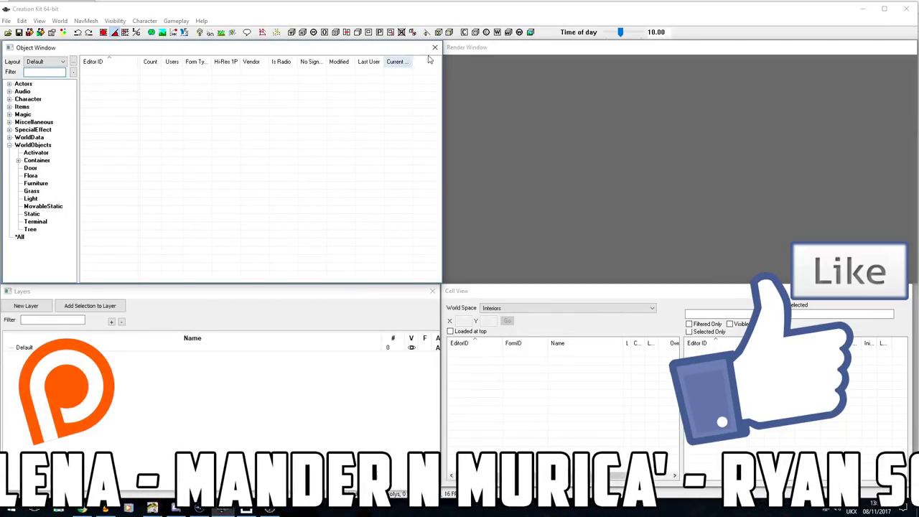
pyautogui.click(303, 296)
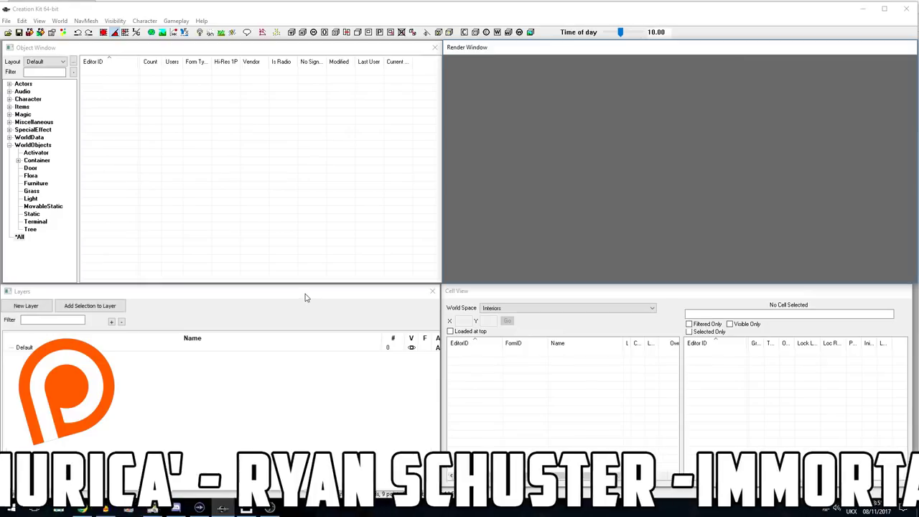
pyautogui.click(512, 293)
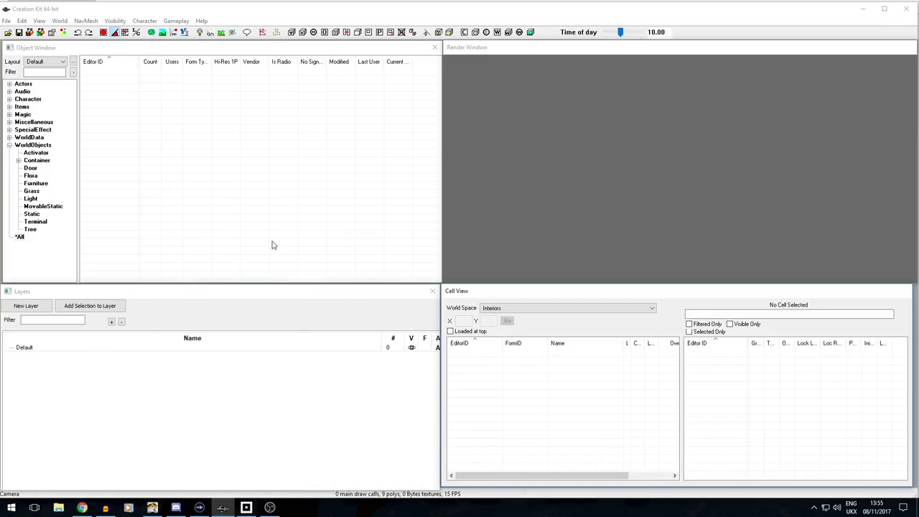
pyautogui.click(199, 48)
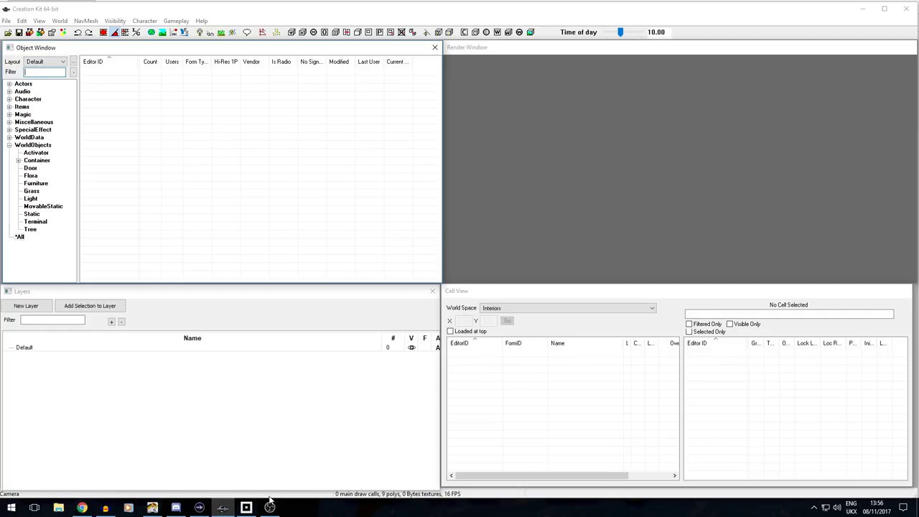
pyautogui.click(83, 508)
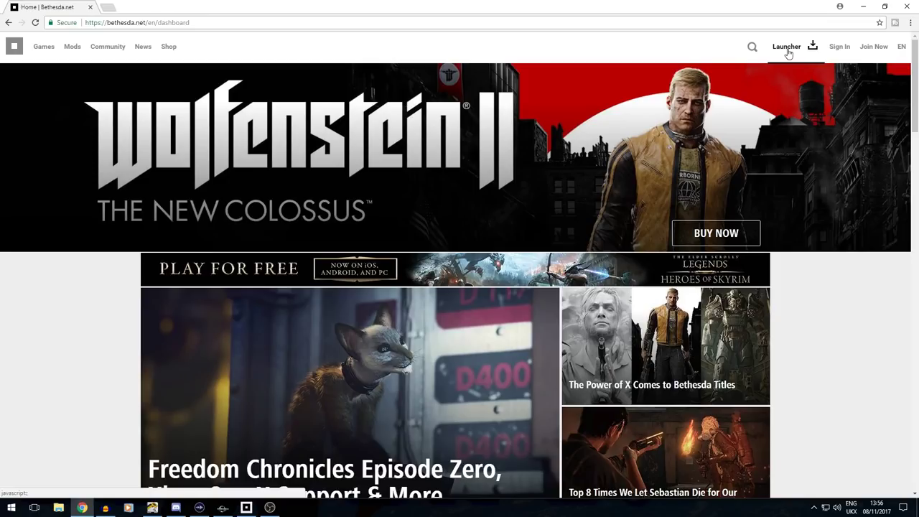
# Step: Go to the Launcher section and download the Bethesda Launcher
pyautogui.click(787, 48)
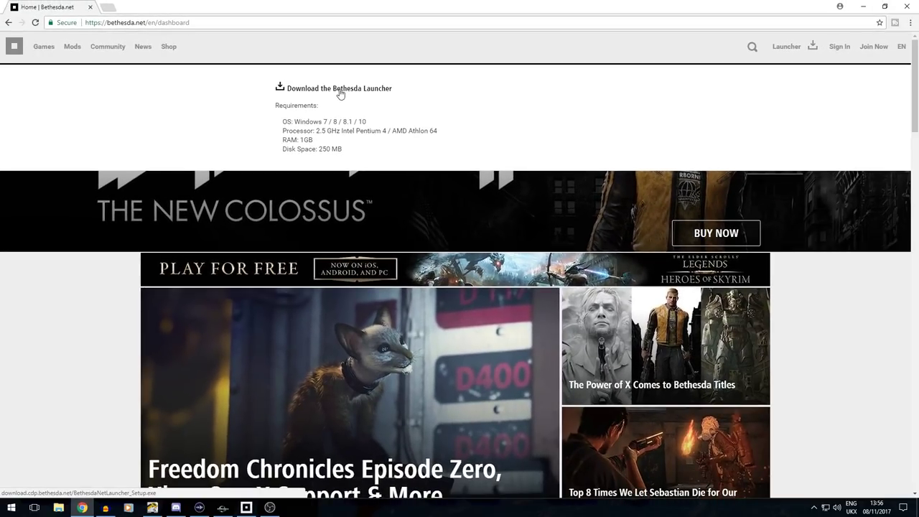
pyautogui.click(340, 91)
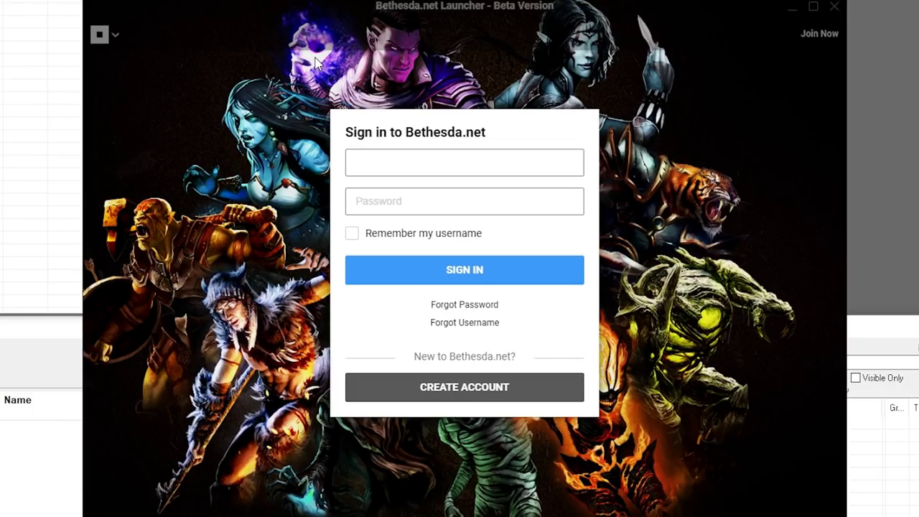
# Step: Enter the account username and password in the launcher sign-in form
pyautogui.write('nalrender21')
pyautogui.press('Tab')
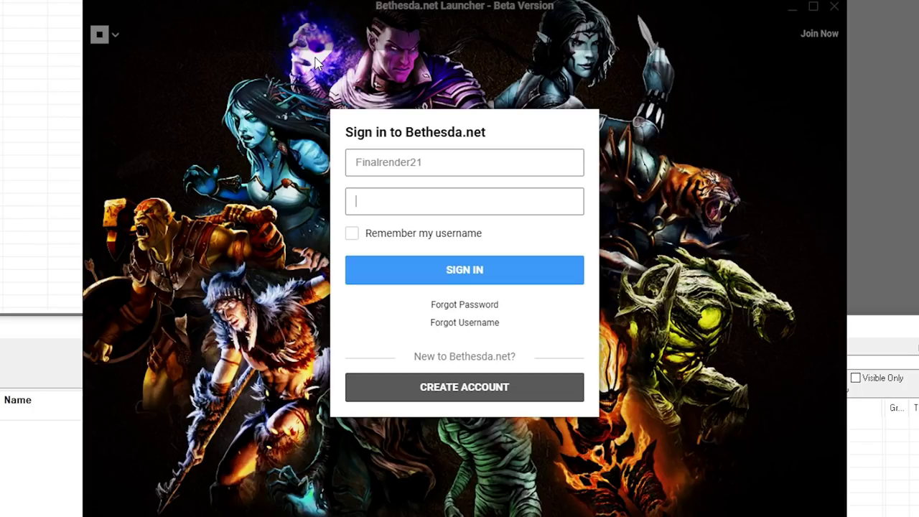
pyautogui.write('•••••••••')
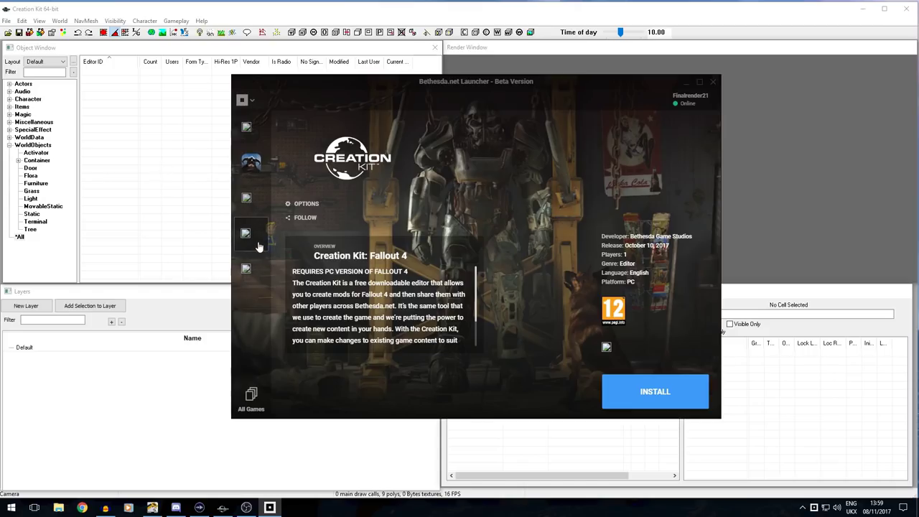
# Step: Browse the Skyrim Creation Kit, Legends, Quake Champions and Fallout Shelter pages, ending on Creation Kit: Fallout 4
pyautogui.click(245, 127)
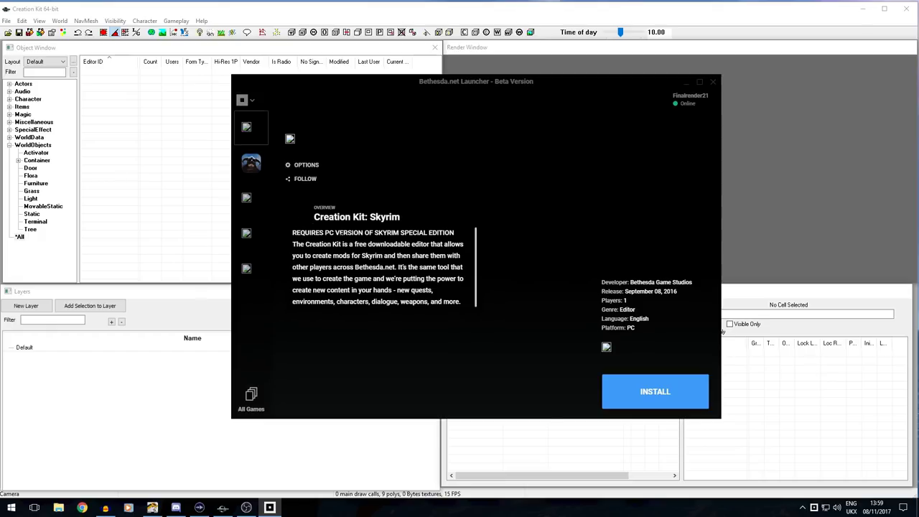
pyautogui.click(251, 162)
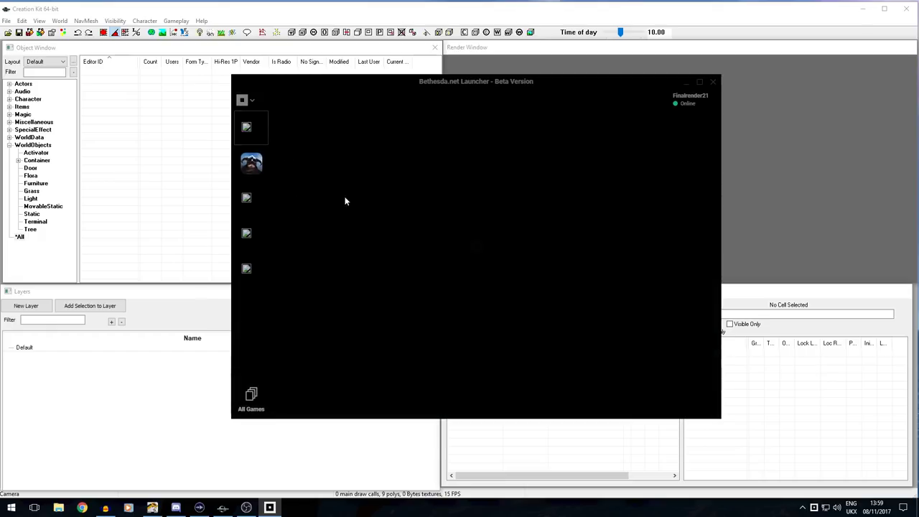
pyautogui.click(256, 200)
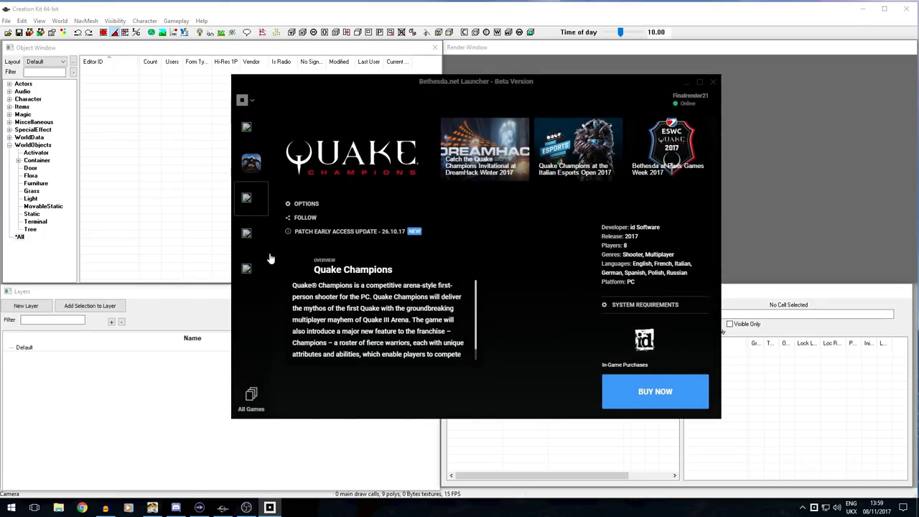
pyautogui.click(246, 234)
pyautogui.click(246, 269)
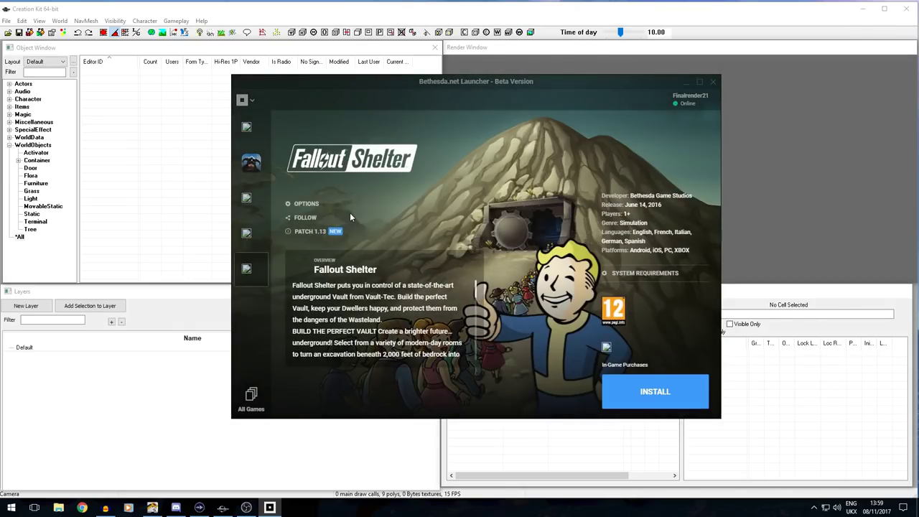
pyautogui.click(246, 234)
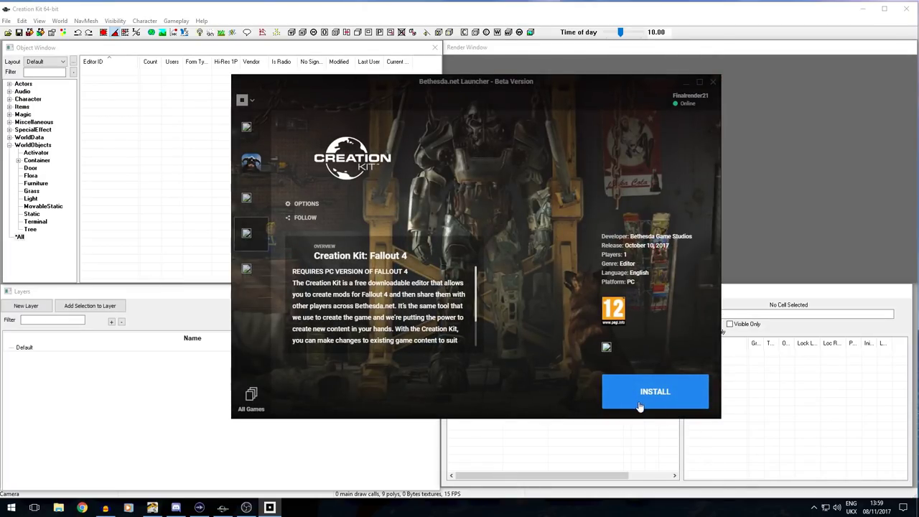
pyautogui.click(712, 82)
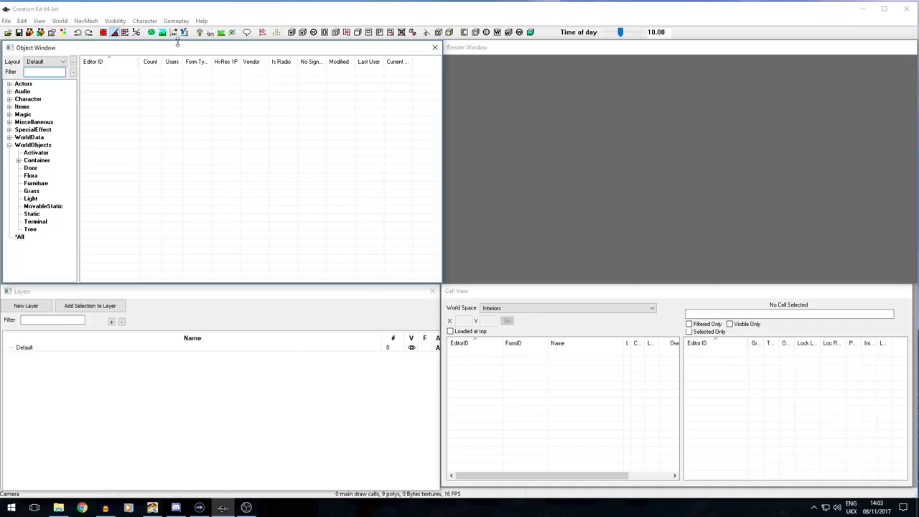
# Step: Re-dock the Object Window top-left and drag pane edges to widen and lengthen the Render Window
pyautogui.moveTo(180, 49)
pyautogui.mouseDown()
pyautogui.moveTo(281, 84)
pyautogui.moveTo(173, 53)
pyautogui.moveTo(179, 47)
pyautogui.mouseUp()
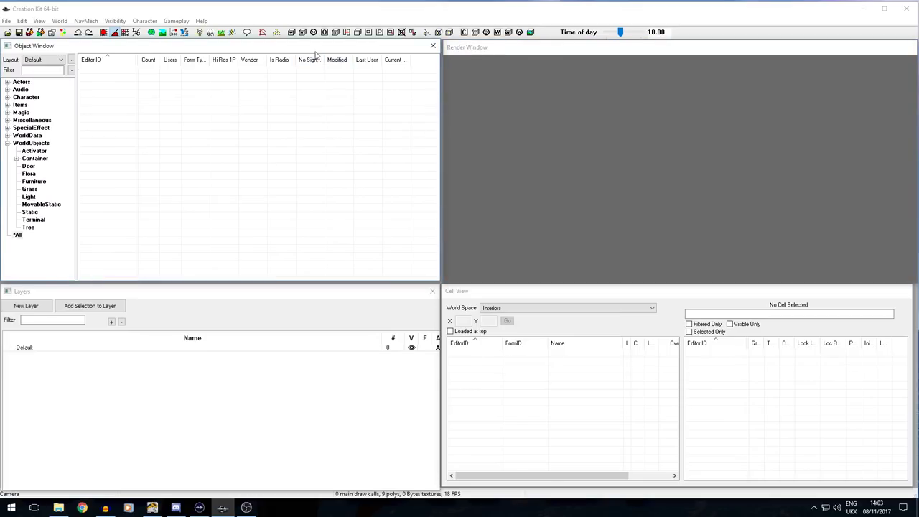
pyautogui.click(567, 303)
pyautogui.click(433, 49)
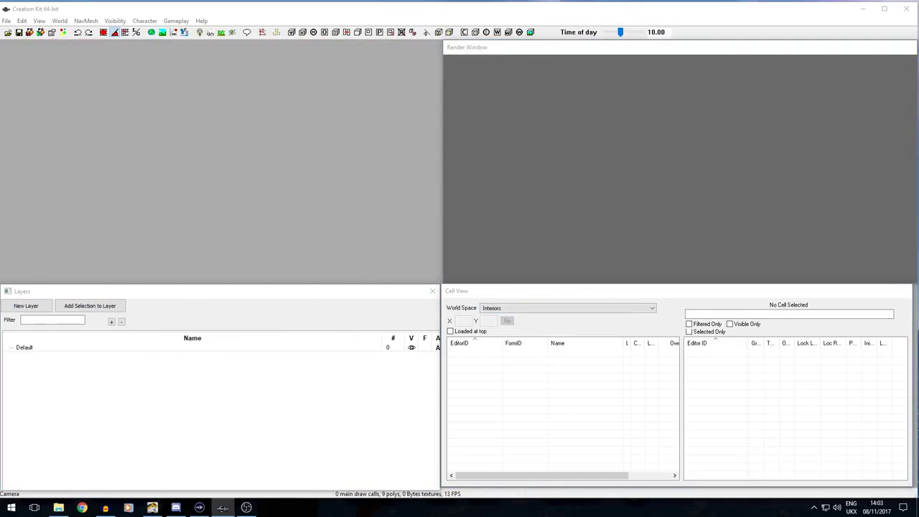
pyautogui.moveTo(438, 53); pyautogui.dragTo(369, 49)
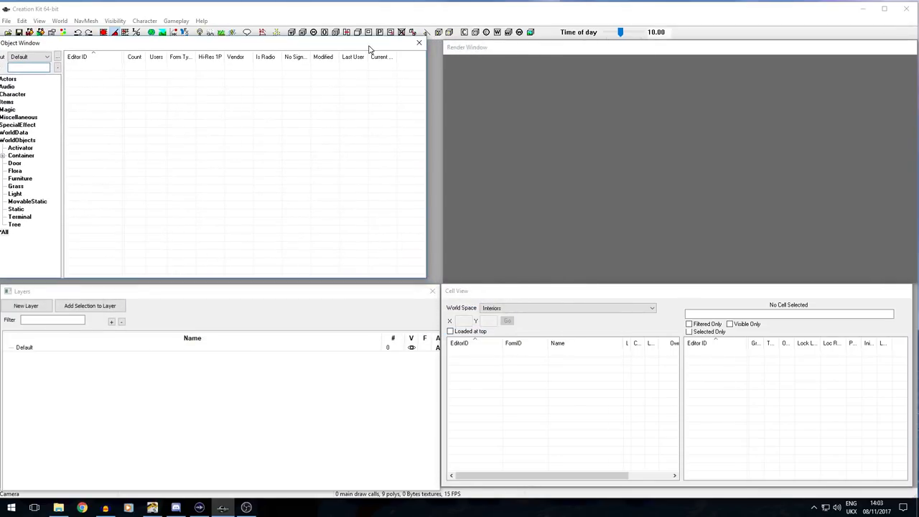
pyautogui.click(477, 50)
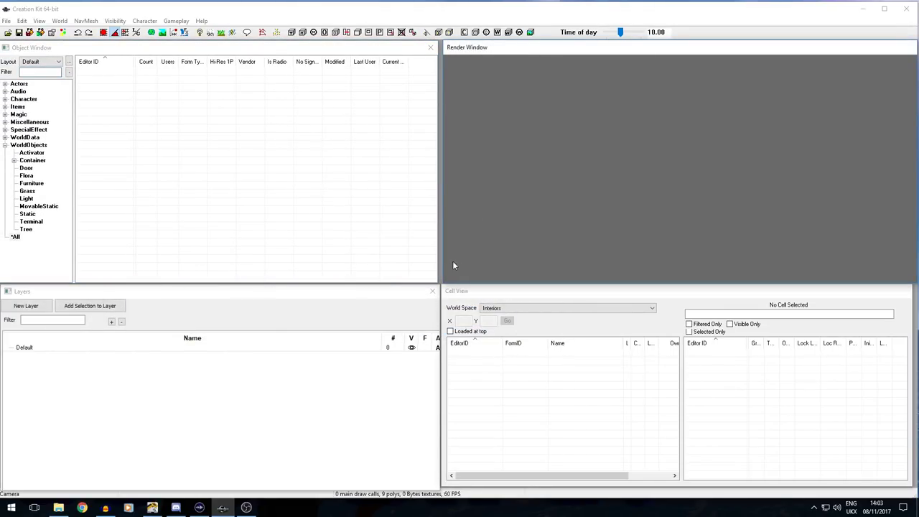
pyautogui.moveTo(438, 281); pyautogui.dragTo(292, 345)
pyautogui.moveTo(345, 283)
pyautogui.mouseDown()
pyautogui.moveTo(317, 418)
pyautogui.moveTo(343, 263)
pyautogui.moveTo(344, 285)
pyautogui.mouseUp()
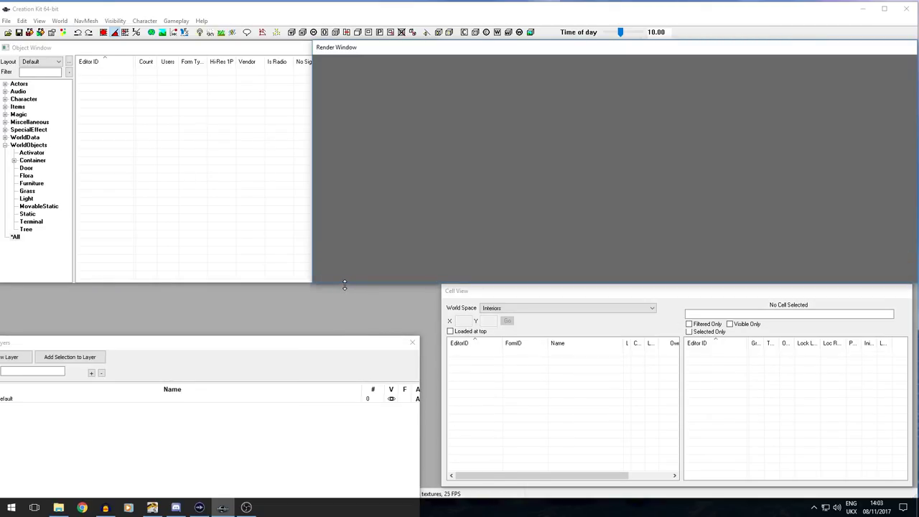
pyautogui.click(39, 21)
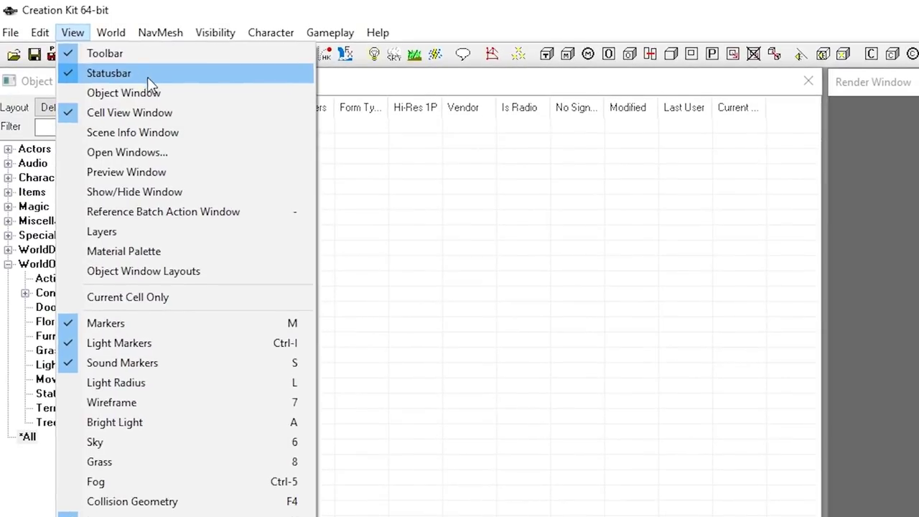
# Step: Dismiss the View options menu
pyautogui.click(768, 476)
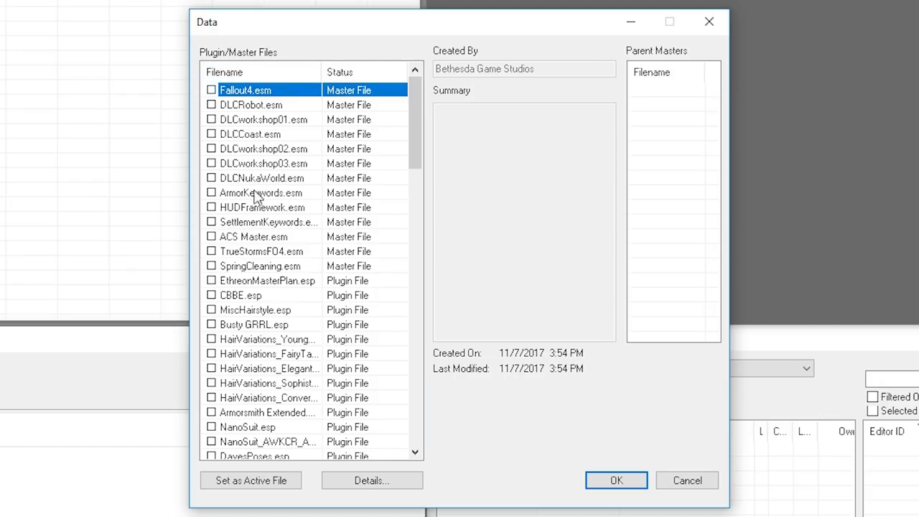
# Step: Review the details of the master files, from DLCNukaWorld.esm through Fallout4.esm and ArmorKeywords.esm
pyautogui.scroll(-20, 248, 256)
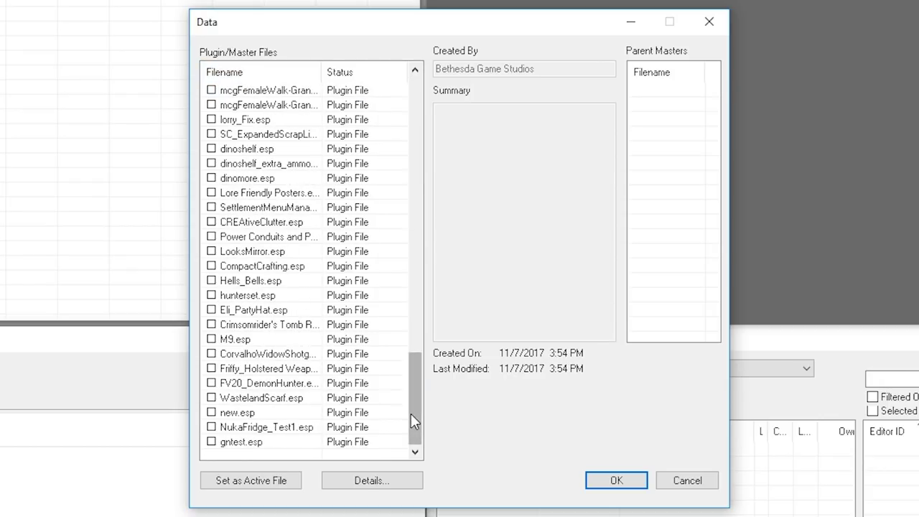
pyautogui.scroll(20, 418, 422)
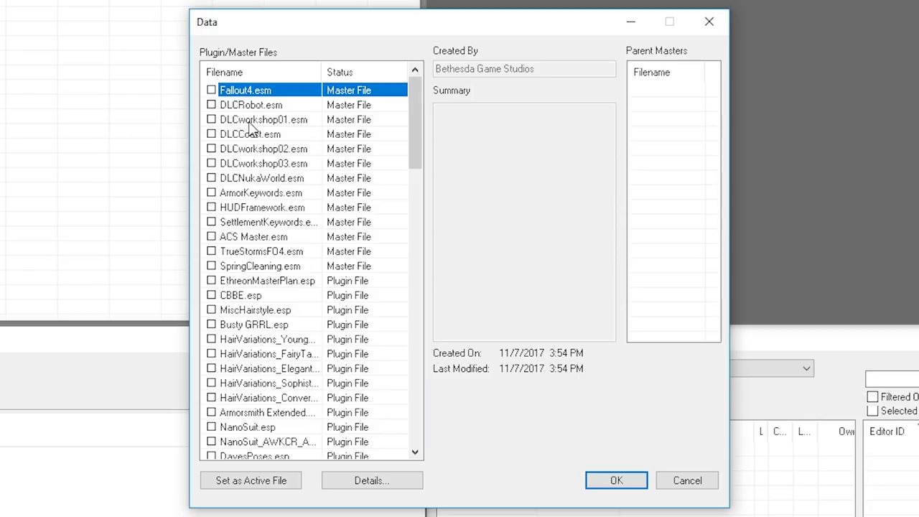
pyautogui.click(247, 179)
pyautogui.click(252, 163)
pyautogui.click(255, 149)
pyautogui.click(256, 134)
pyautogui.click(254, 121)
pyautogui.click(255, 105)
pyautogui.click(256, 92)
pyautogui.click(256, 196)
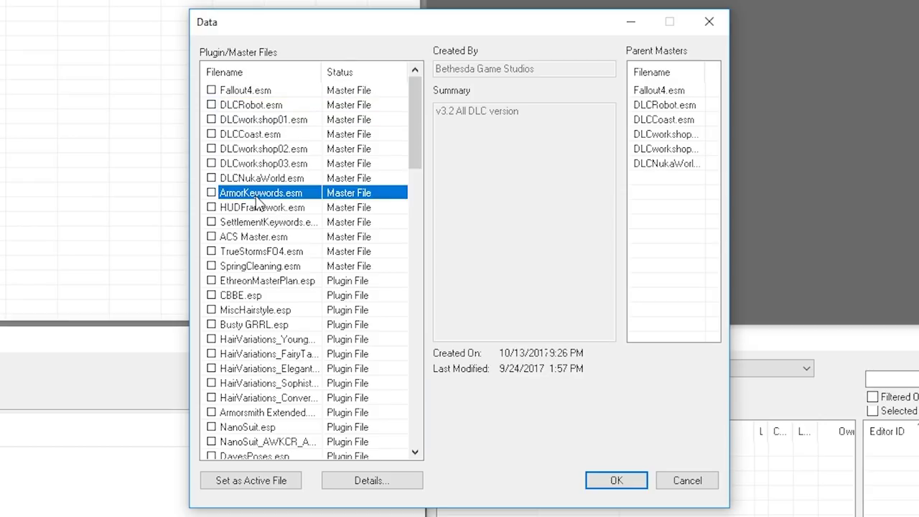
pyautogui.scroll(-20, 256, 202)
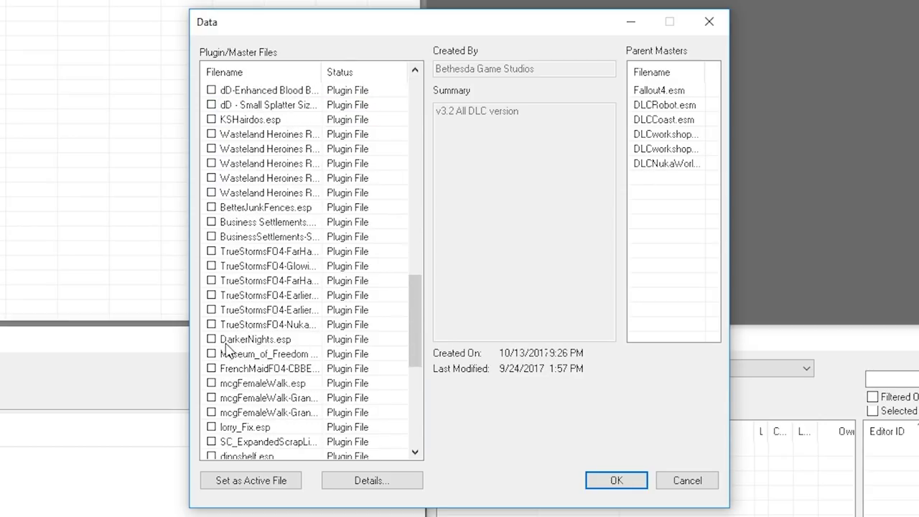
pyautogui.scroll(20, 266, 352)
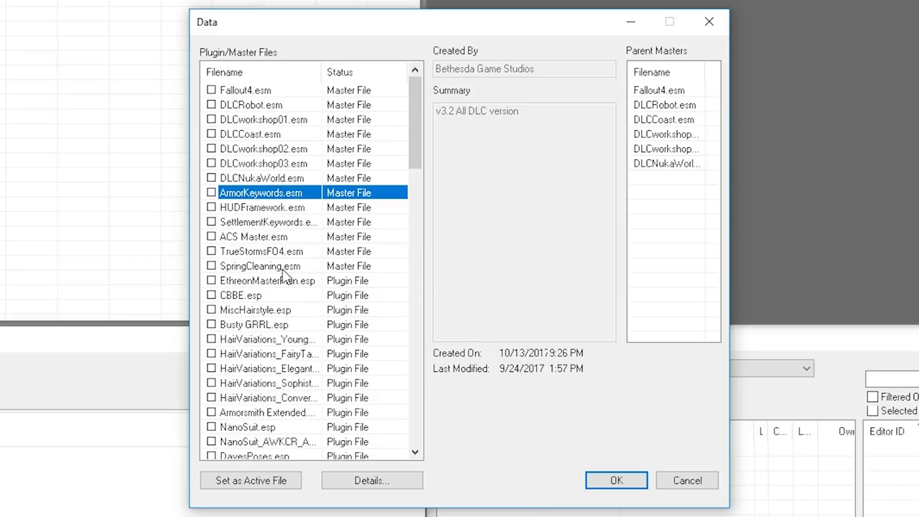
# Step: Tick Fallout4.esm, set it as the active file, and confirm loading
pyautogui.click(265, 91)
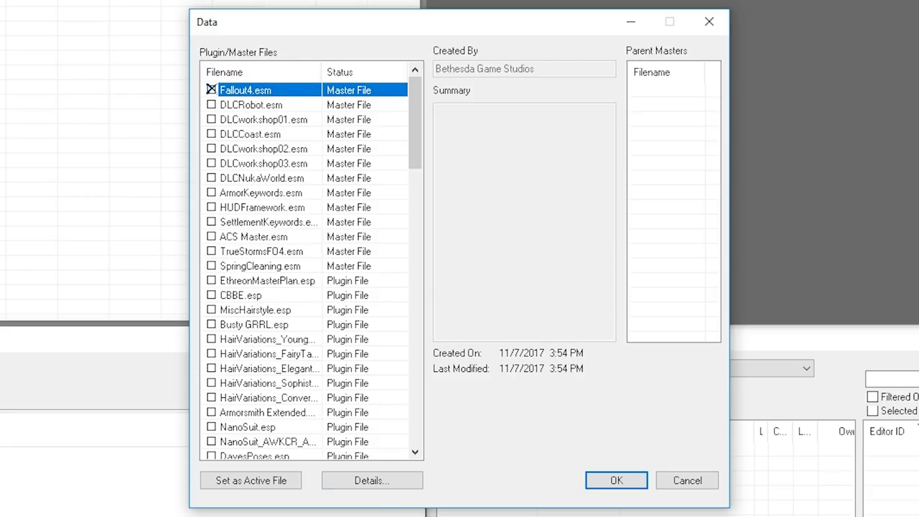
pyautogui.click(246, 491)
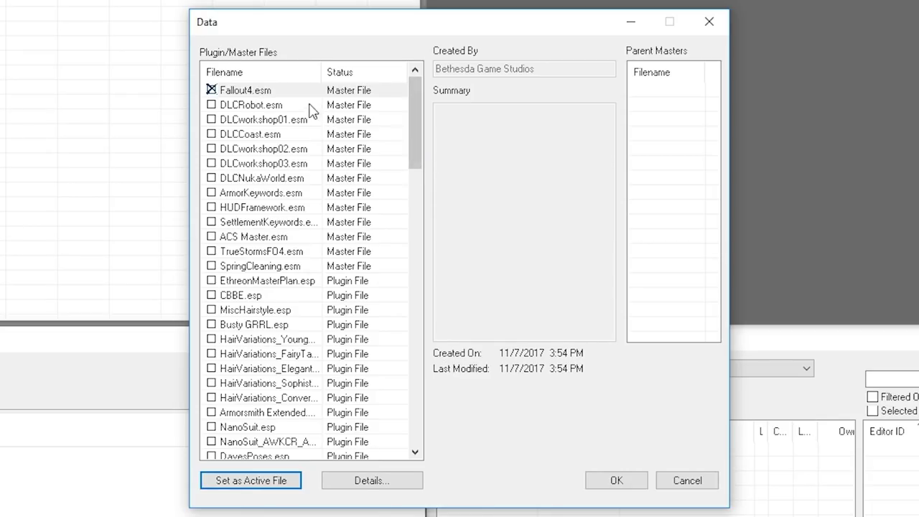
pyautogui.click(615, 480)
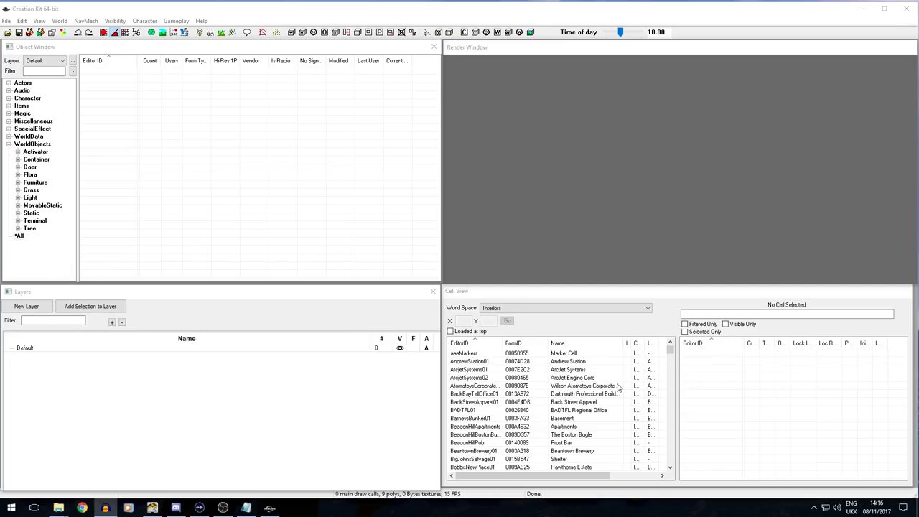
pyautogui.click(572, 299)
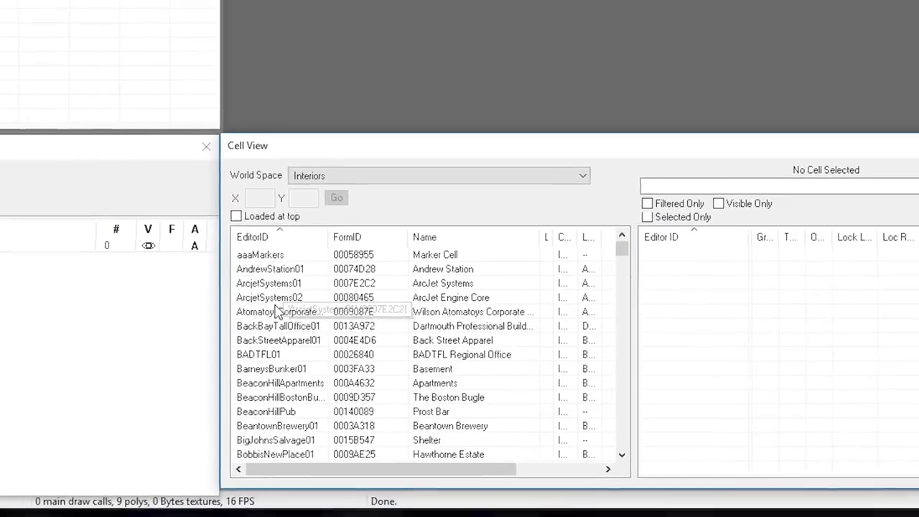
pyautogui.scroll(-3, 471, 414)
pyautogui.scroll(-11, 131, 323)
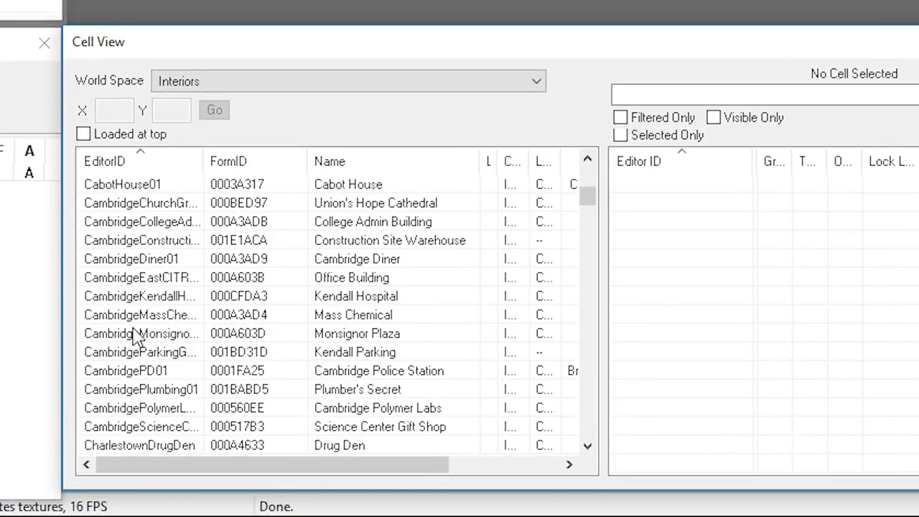
pyautogui.scroll(10, 136, 355)
pyautogui.scroll(4, 136, 359)
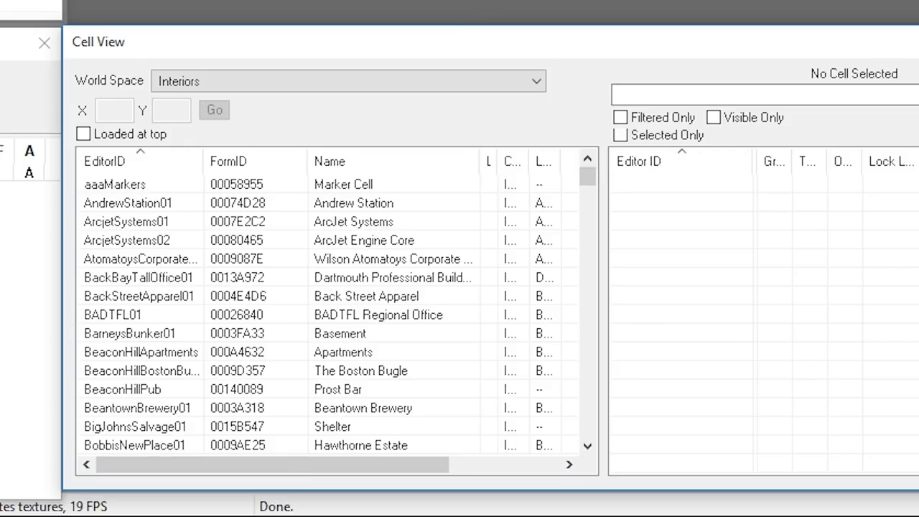
pyautogui.scroll(-7, 126, 352)
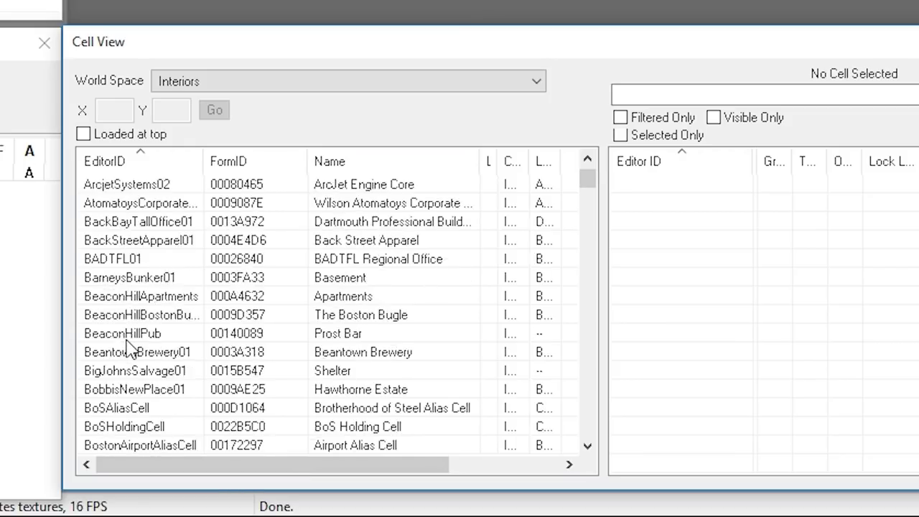
pyautogui.scroll(-12, 124, 388)
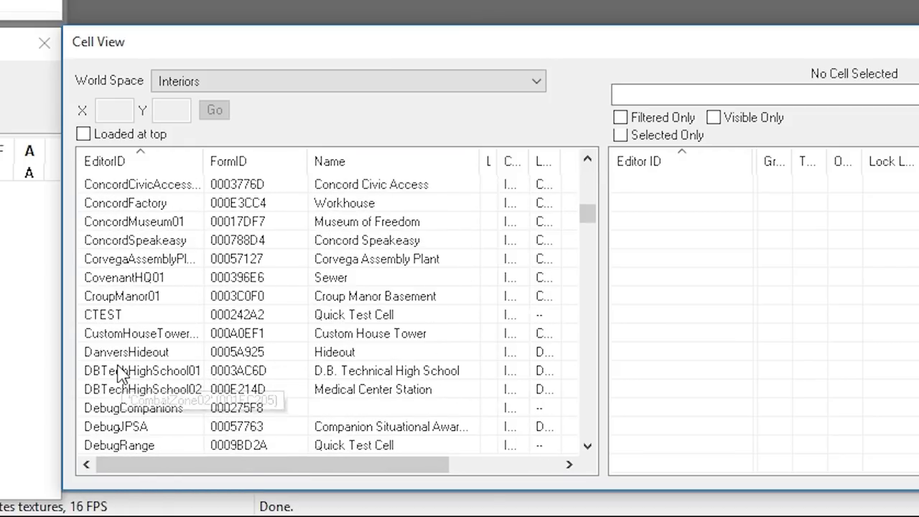
pyautogui.scroll(18, 122, 371)
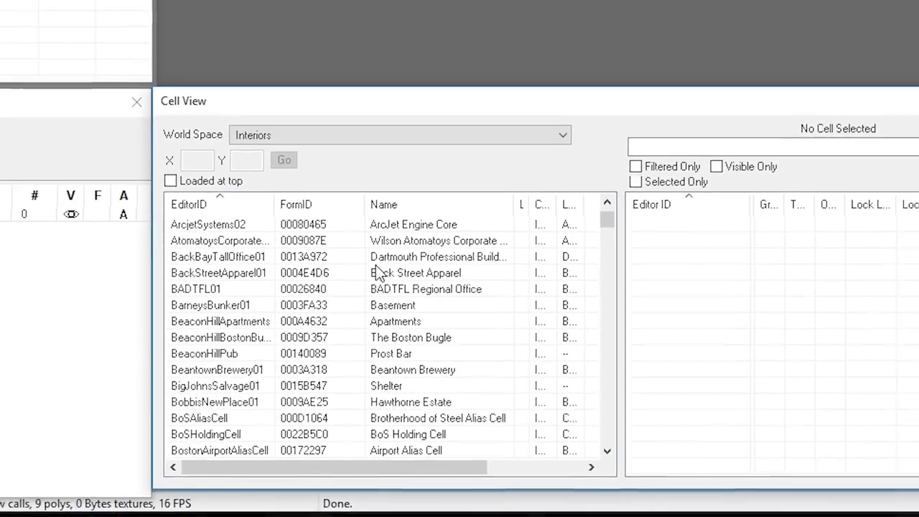
pyautogui.scroll(1, 312, 258)
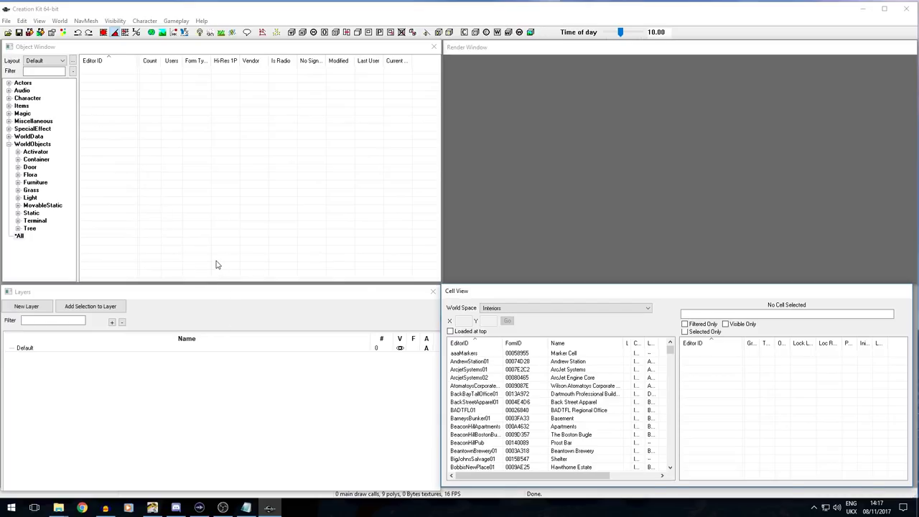
# Step: Open the Data dialog and view details of DLCworkshop03.esm, DLCworkshop02.esm and DLCCoast.esm
pyautogui.click(8, 32)
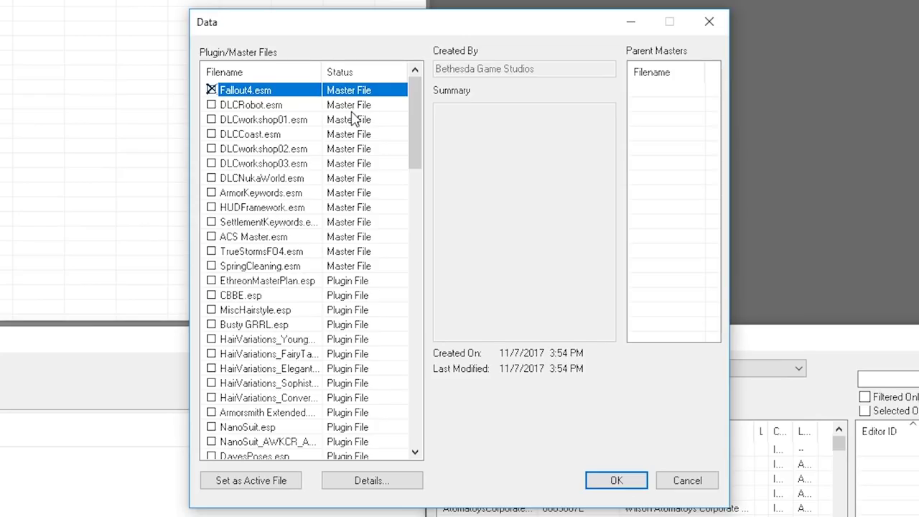
pyautogui.click(350, 166)
pyautogui.click(299, 151)
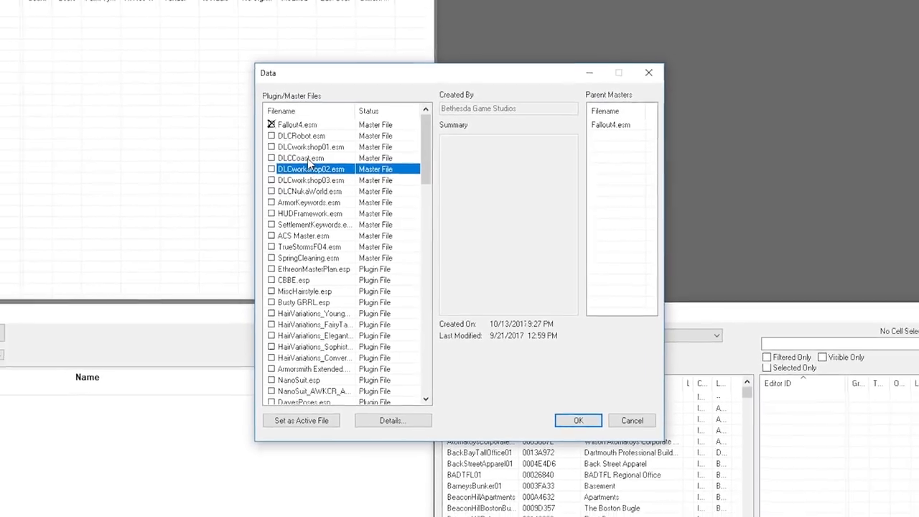
pyautogui.click(308, 159)
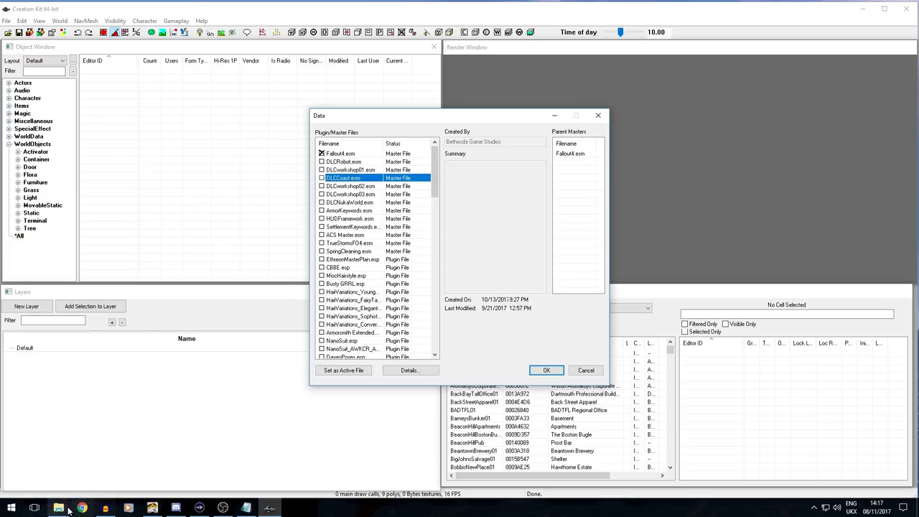
# Step: Cancel the Data dialog without loading any files
pyautogui.moveTo(59, 507)
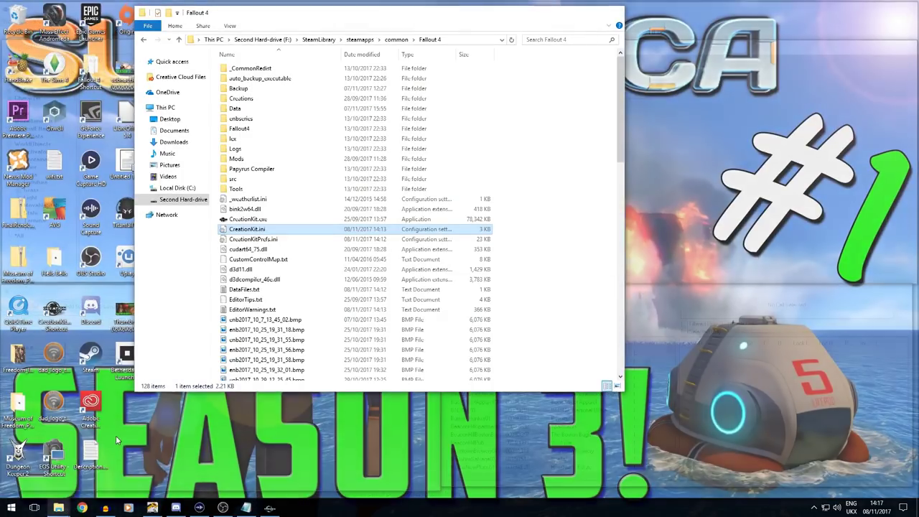
pyautogui.click(115, 449)
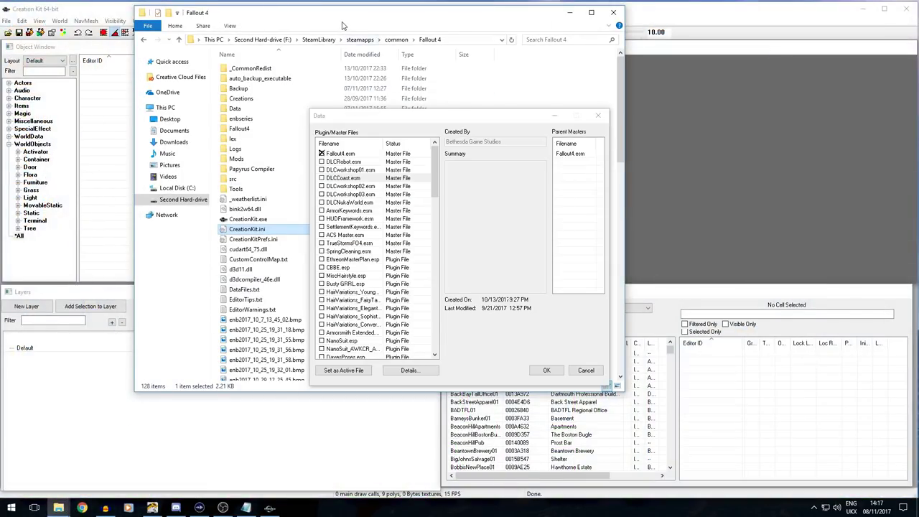
pyautogui.moveTo(341, 24); pyautogui.dragTo(344, 24)
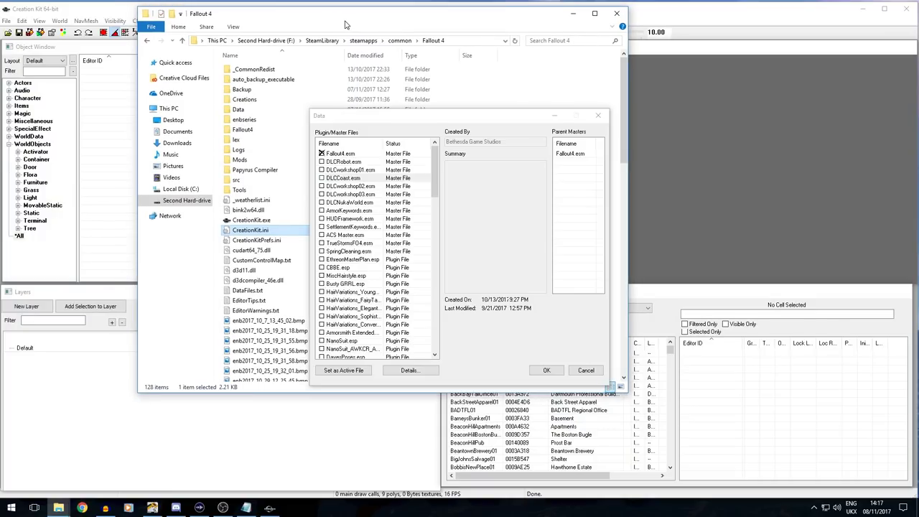
pyautogui.click(599, 374)
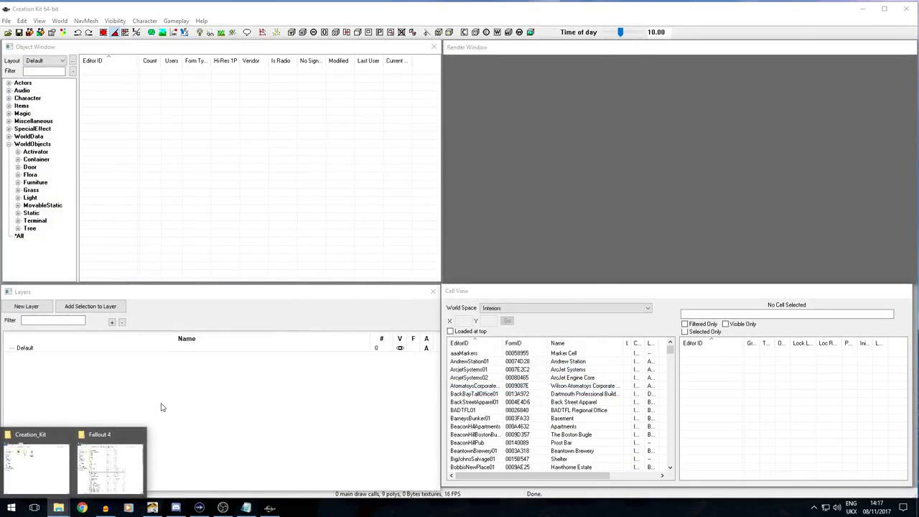
# Step: Open CreationKit.ini from the Fallout 4 game folder in Notepad
pyautogui.click(100, 441)
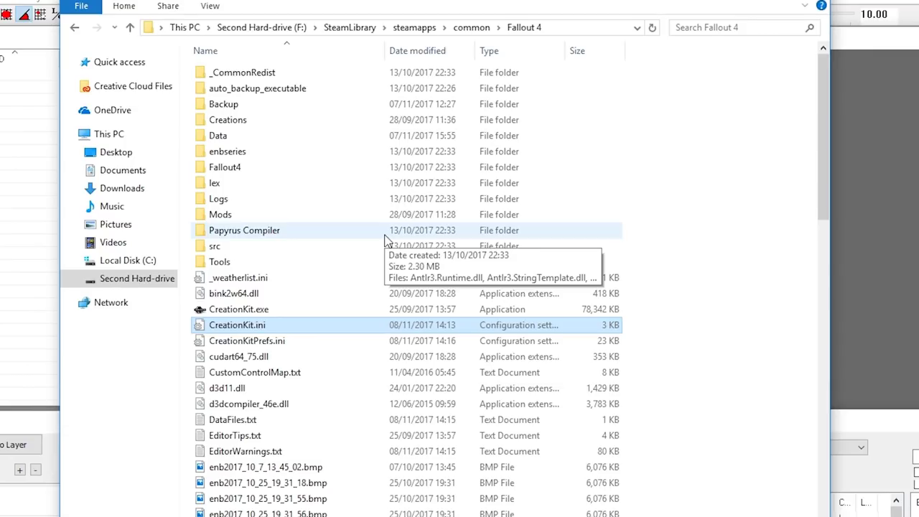
pyautogui.click(234, 312)
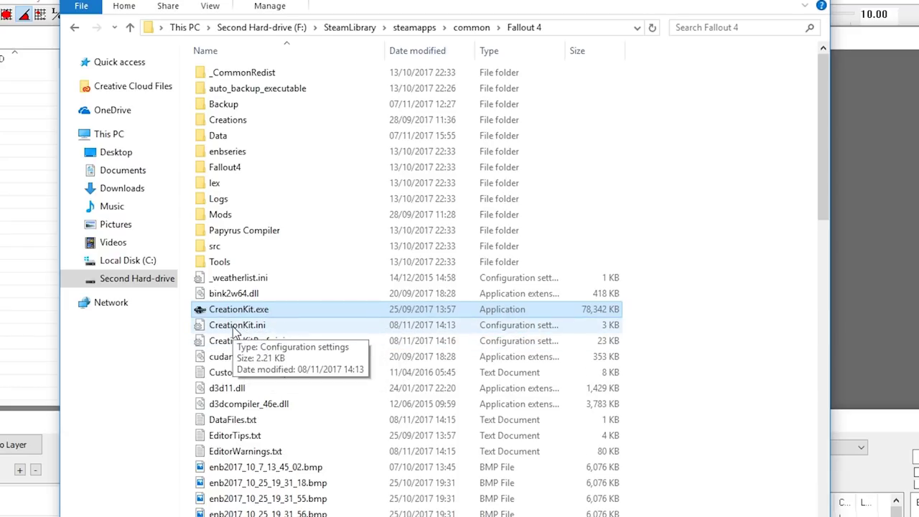
pyautogui.doubleClick(234, 327)
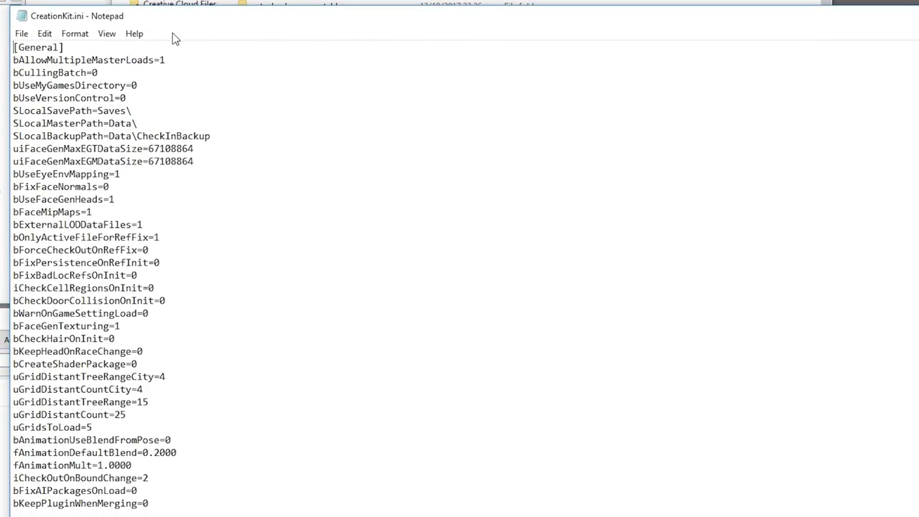
# Step: Copy the bAllowMultipleMasterLoads=1 line from CreationKit.ini
pyautogui.moveTo(166, 60); pyautogui.dragTo(6, 62)
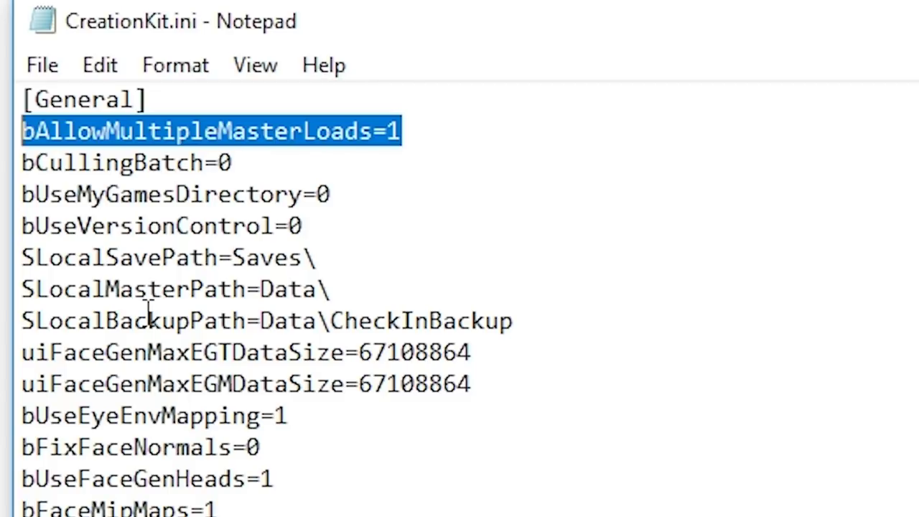
pyautogui.rightClick(184, 124)
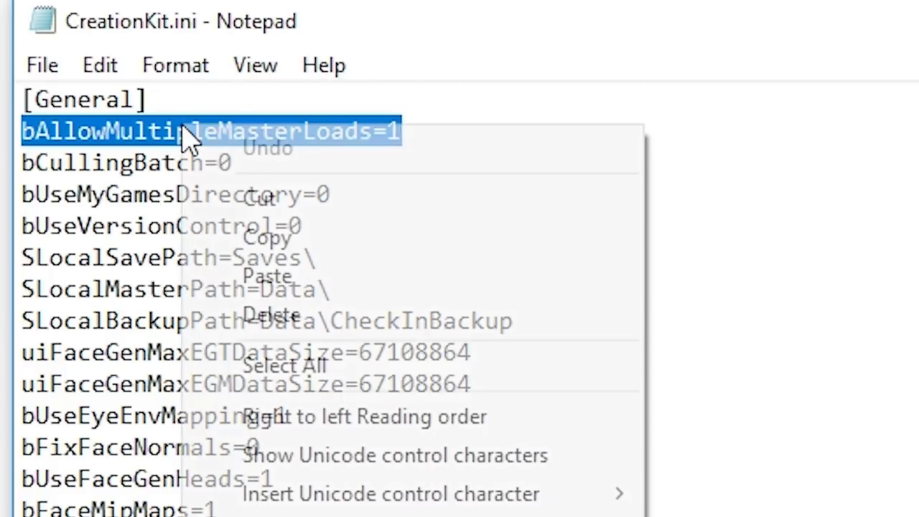
pyautogui.click(287, 241)
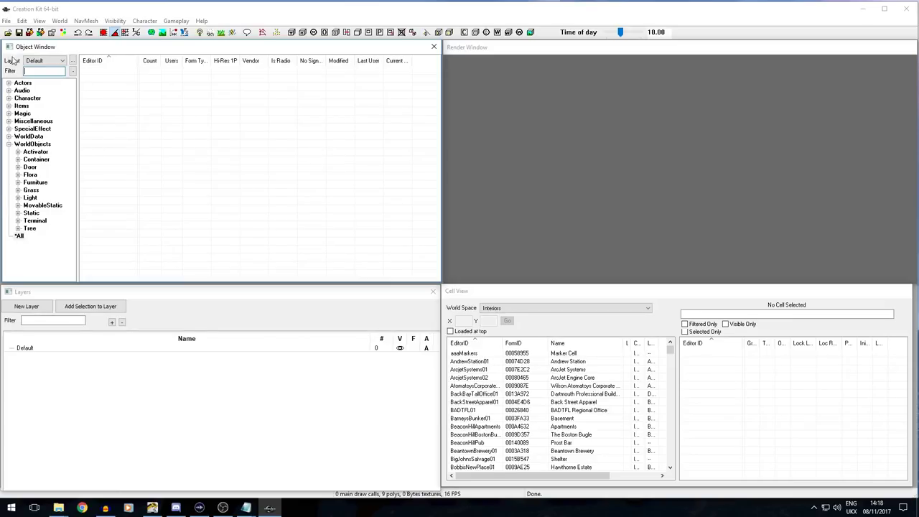
# Step: Load Fallout4.esm together with DLCNukaWorld.esm from the Data file list
pyautogui.click(7, 33)
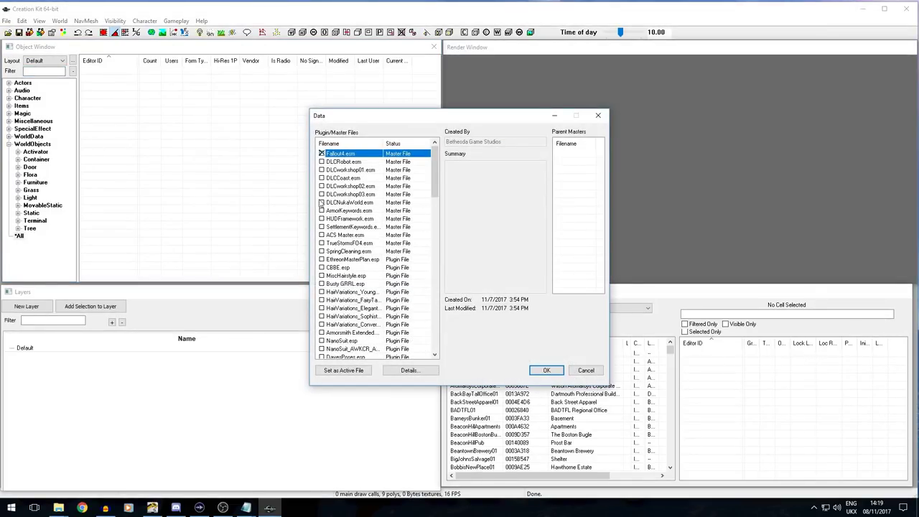
pyautogui.doubleClick(323, 203)
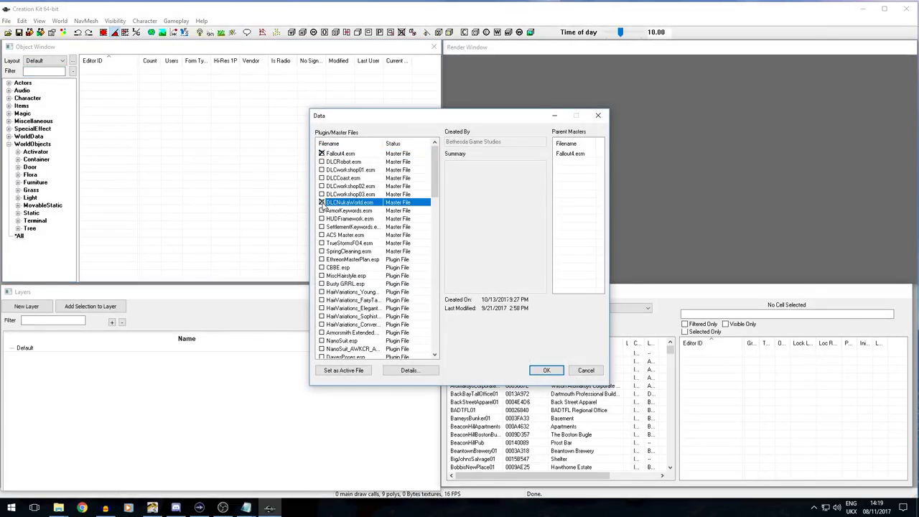
pyautogui.click(343, 371)
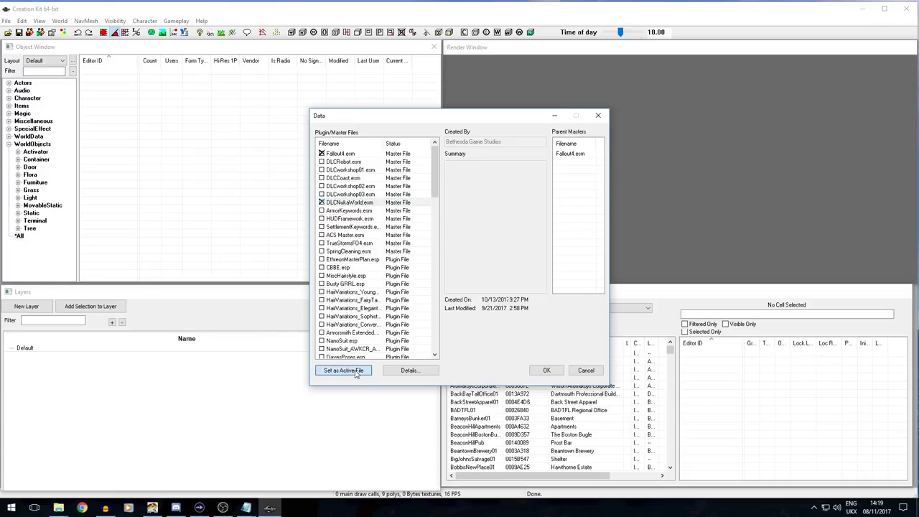
pyautogui.click(545, 371)
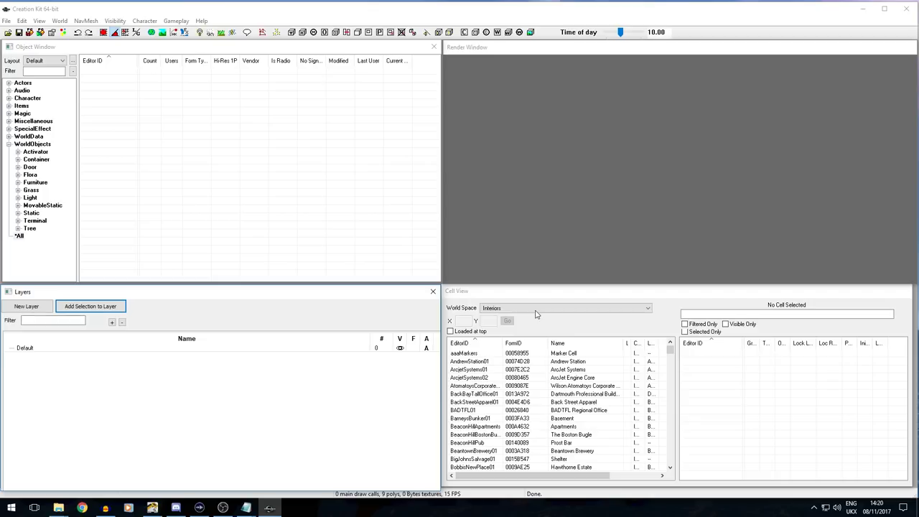
# Step: Bring up the World Space choices in Cell View to select the Commonwealth worldspace
pyautogui.click(536, 310)
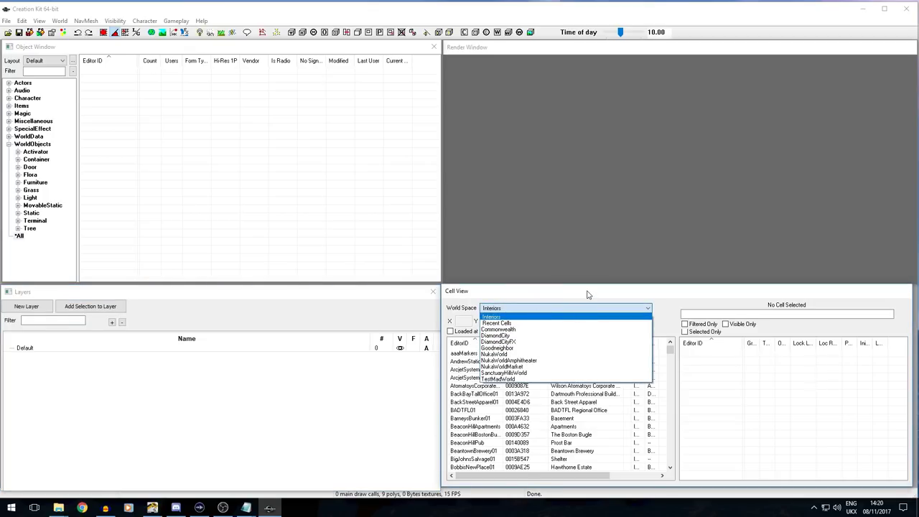
pyautogui.click(587, 294)
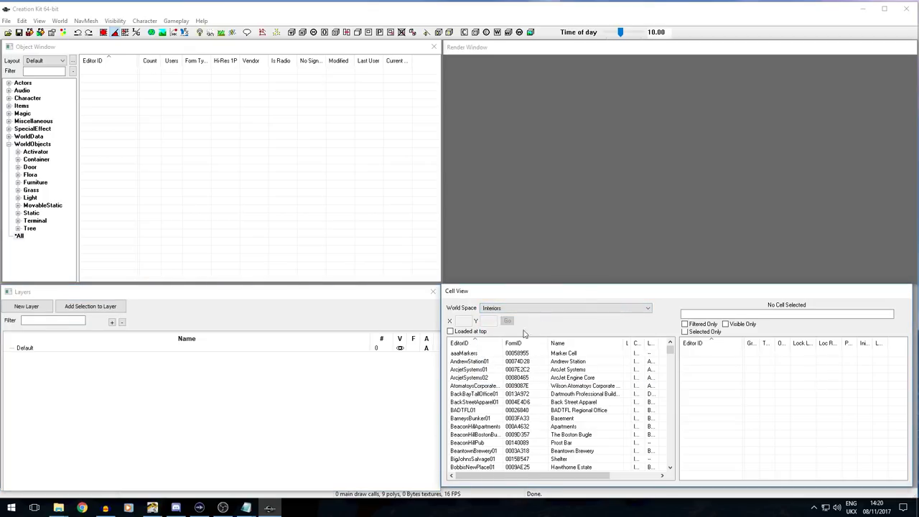
pyautogui.click(578, 313)
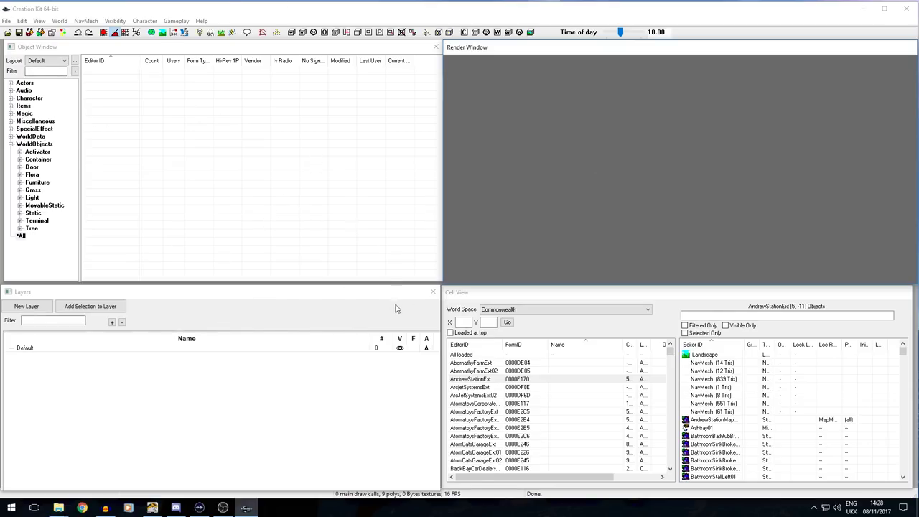
# Step: Browse the Commonwealth cell list and look through the available world spaces
pyautogui.click(515, 298)
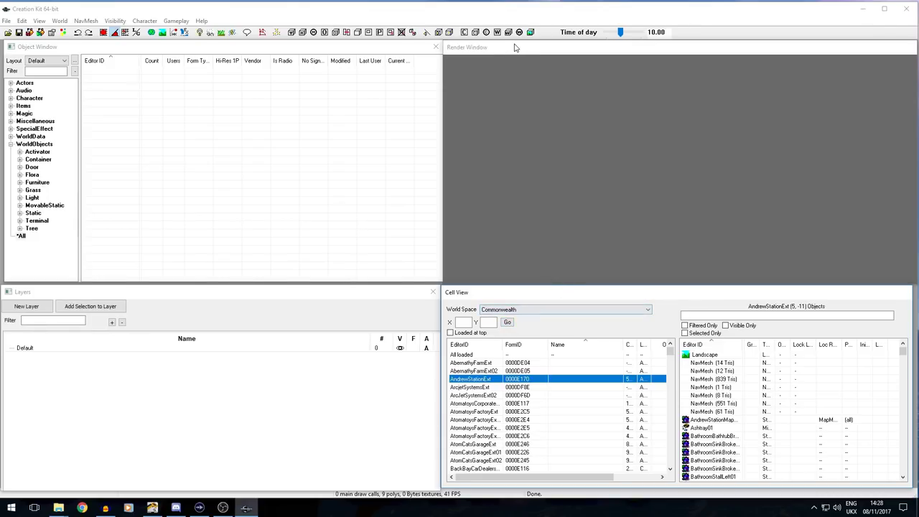
pyautogui.click(469, 56)
pyautogui.click(512, 295)
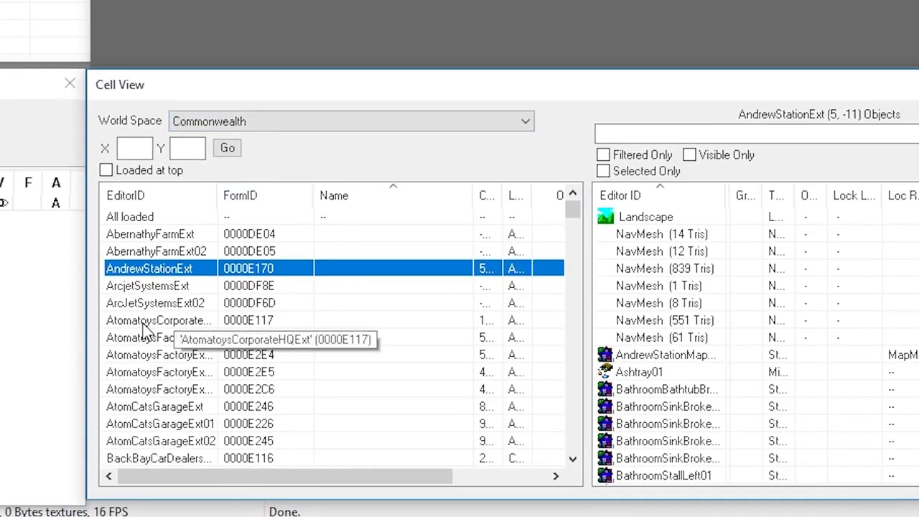
pyautogui.click(313, 123)
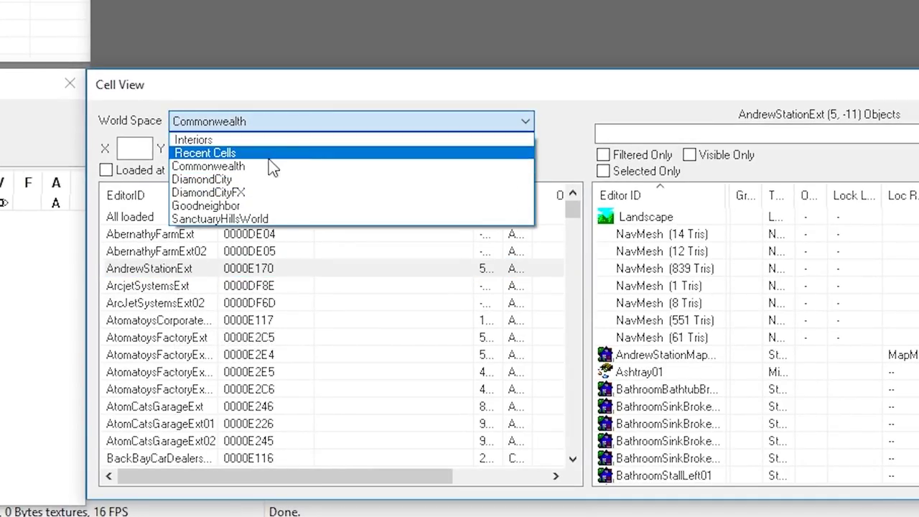
pyautogui.click(244, 115)
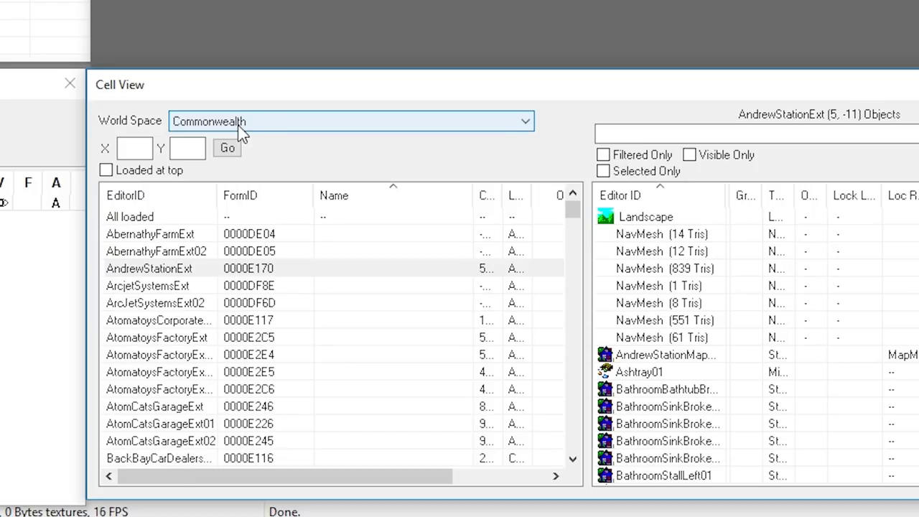
# Step: Show the ArcJetSystemsExt02 (-17, 5) cell's objects, like AbraxoCleaner and AutoPart01, and scroll through them
pyautogui.click(171, 303)
pyautogui.scroll(-5, 148, 363)
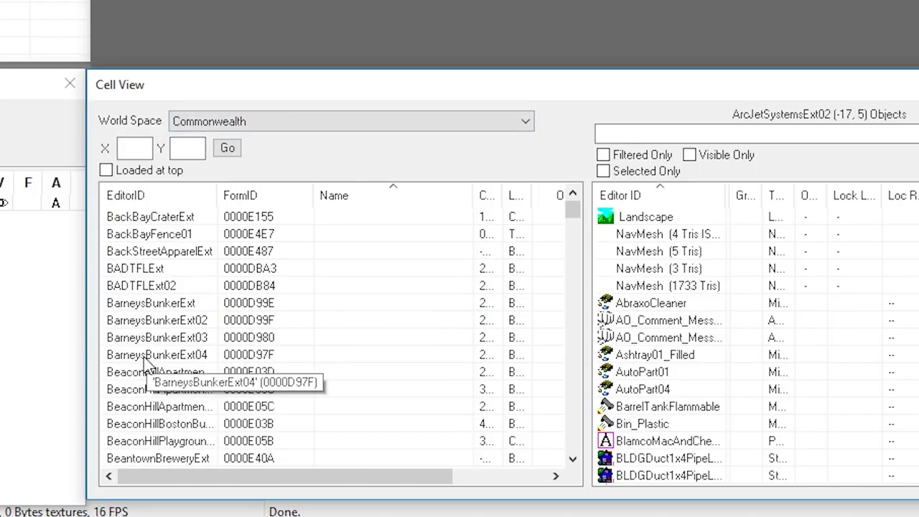
pyautogui.scroll(-15, 147, 363)
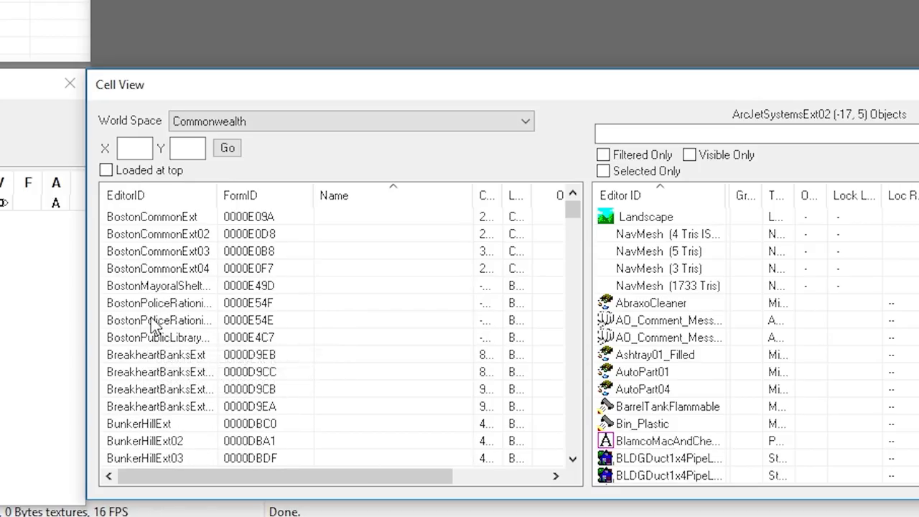
pyautogui.scroll(2, 148, 352)
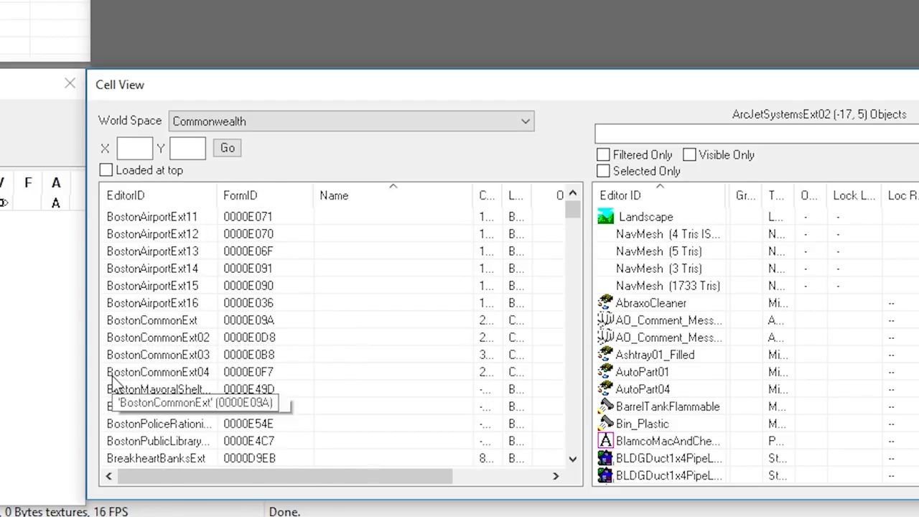
pyautogui.scroll(-5, 181, 337)
pyautogui.scroll(-4, 214, 456)
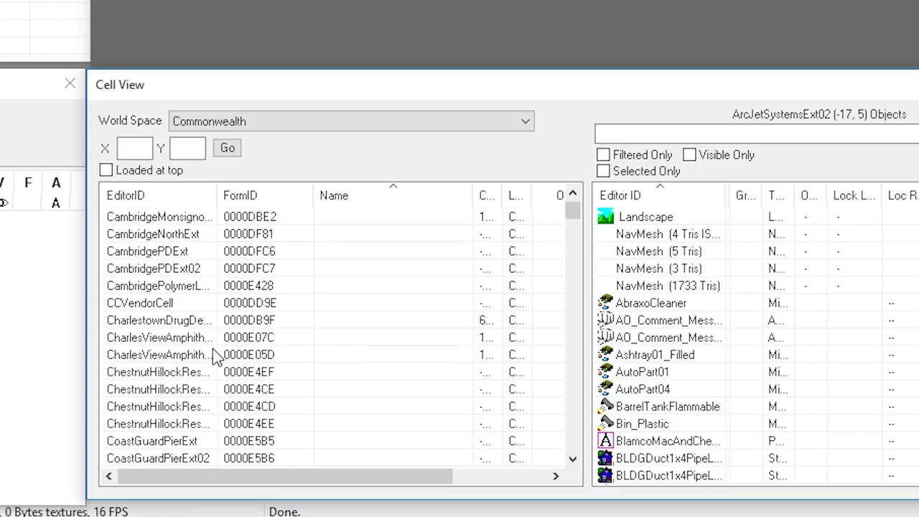
pyautogui.scroll(-5, 277, 413)
pyautogui.scroll(-4, 188, 452)
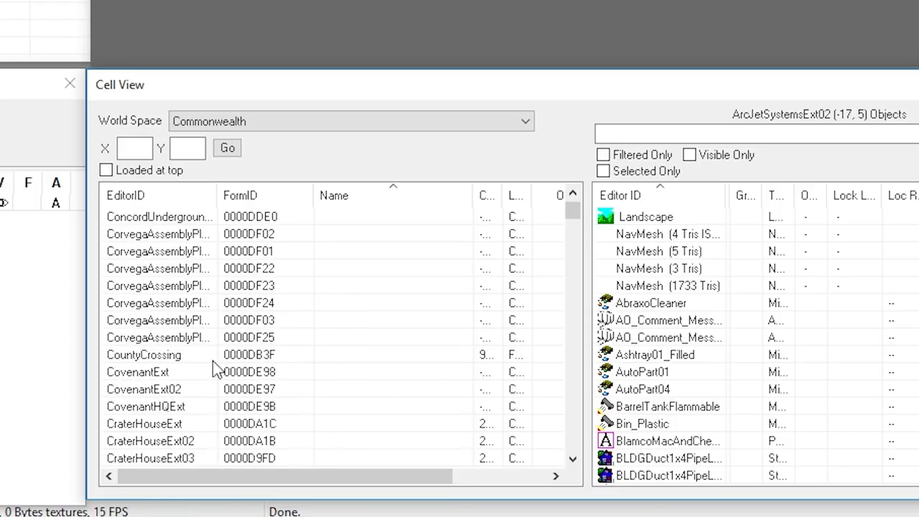
pyautogui.scroll(-1, 197, 431)
pyautogui.click(305, 126)
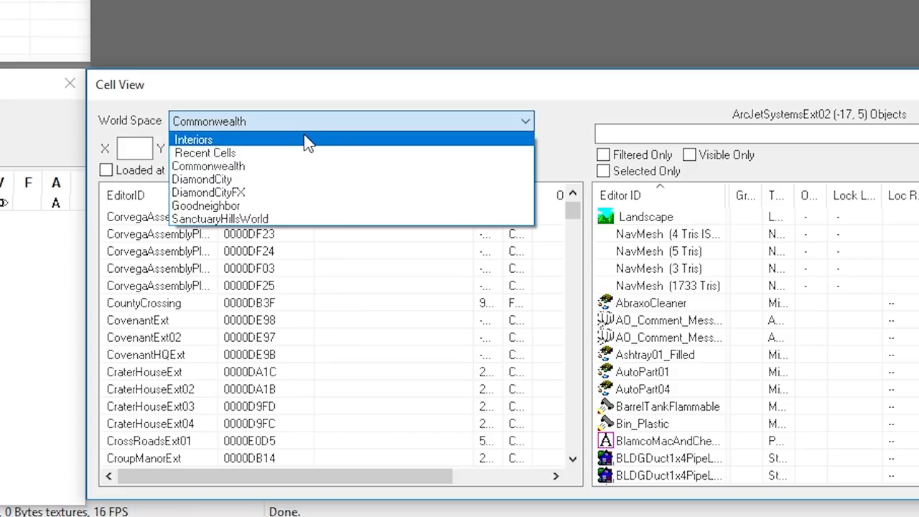
# Step: Switch Cell View to Interiors and show the DmndAbbotsHouse cell's objects
pyautogui.click(299, 143)
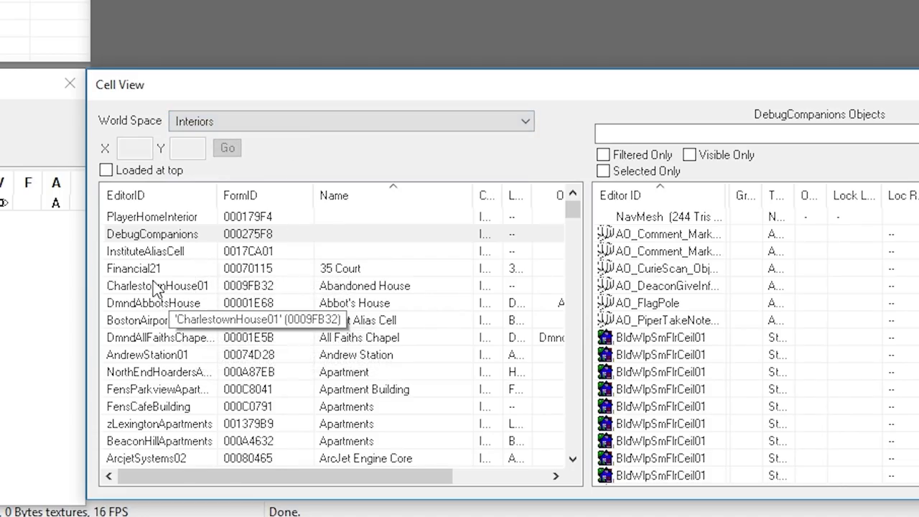
pyautogui.click(154, 302)
pyautogui.scroll(-5, 160, 346)
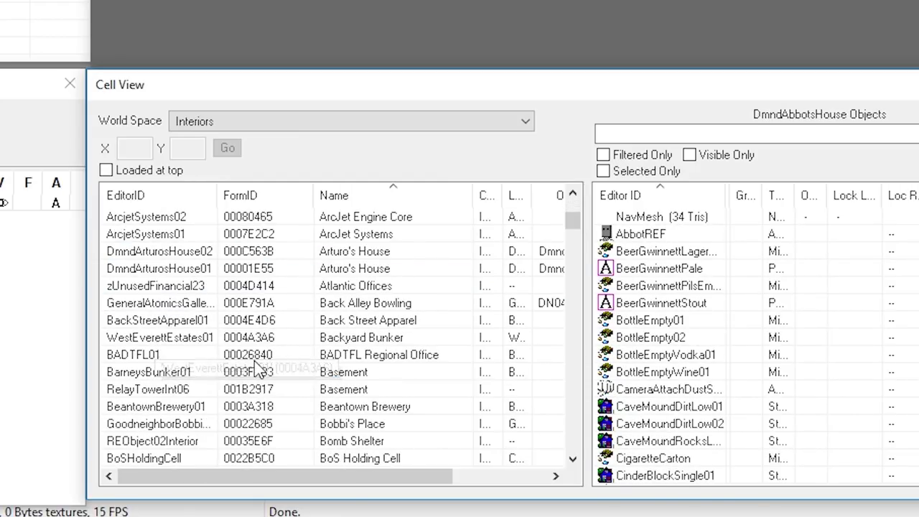
pyautogui.scroll(-4, 194, 398)
pyautogui.scroll(-5, 247, 395)
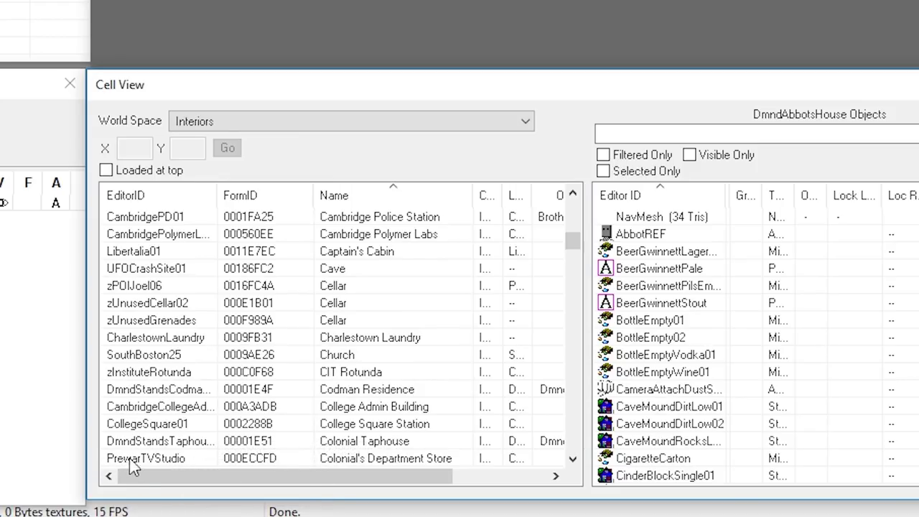
pyautogui.scroll(-1, 140, 466)
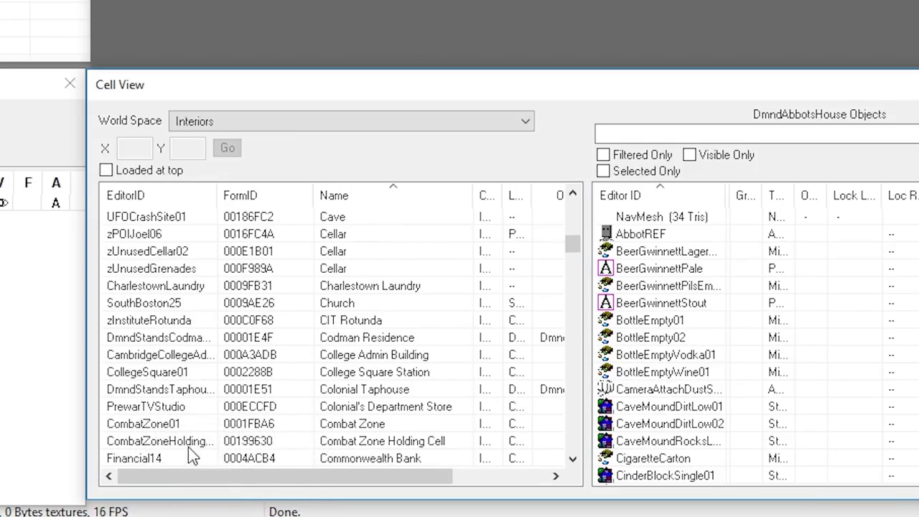
# Step: Show the CombatZone01 interior's objects, then return the world space to Commonwealth
pyautogui.click(144, 425)
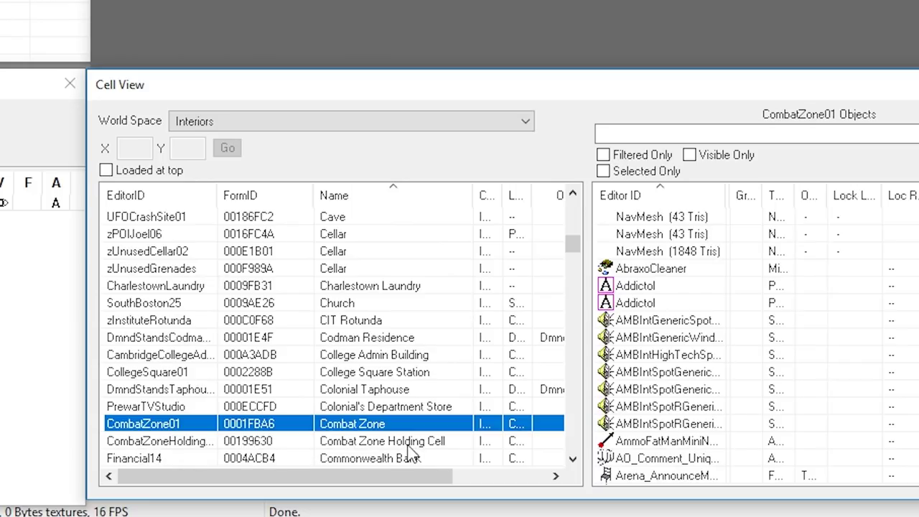
pyautogui.scroll(15, 326, 423)
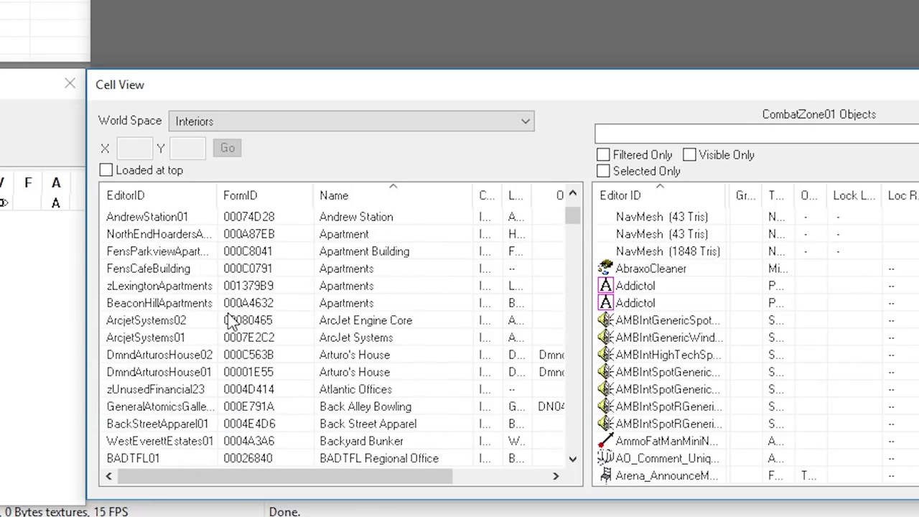
pyautogui.click(306, 123)
pyautogui.click(282, 167)
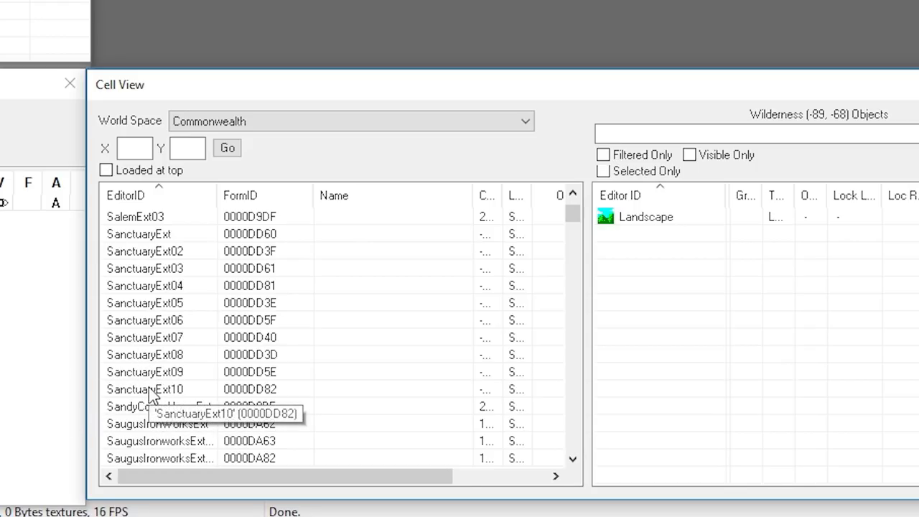
# Step: Pick the SanctuaryExt03 (-21, 21) cell and load it into the render view
pyautogui.click(142, 270)
pyautogui.doubleClick(142, 270)
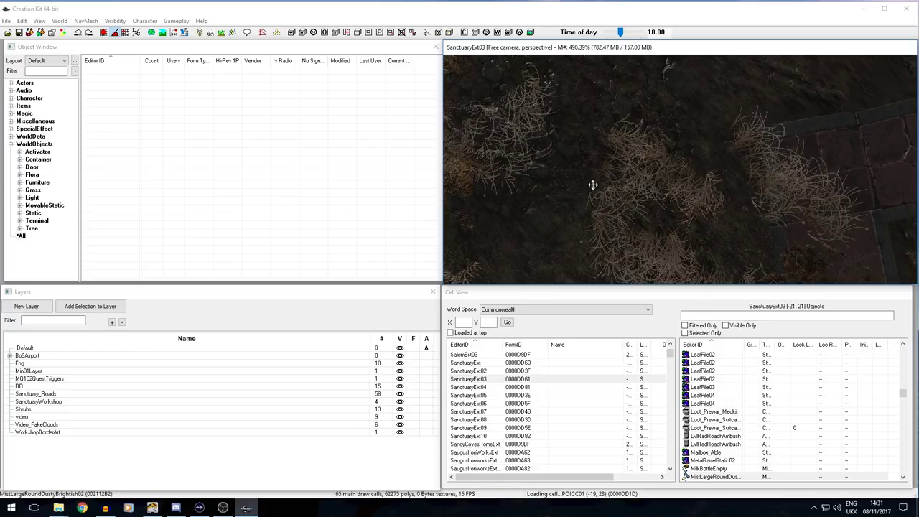
# Step: Fly the free camera forward over Sanctuary, turning it toward the houses
pyautogui.press('w')
pyautogui.press('w')
pyautogui.press('w')
pyautogui.press('w')
pyautogui.press('w')
pyautogui.press('w')
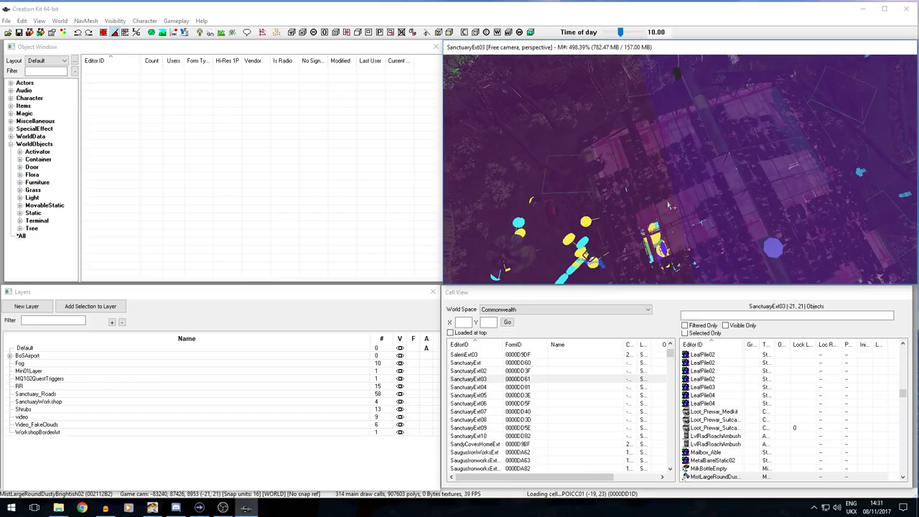
pyautogui.press('w')
pyautogui.press('w')
pyautogui.press('w')
pyautogui.press('w')
pyautogui.press('w')
pyautogui.press('w')
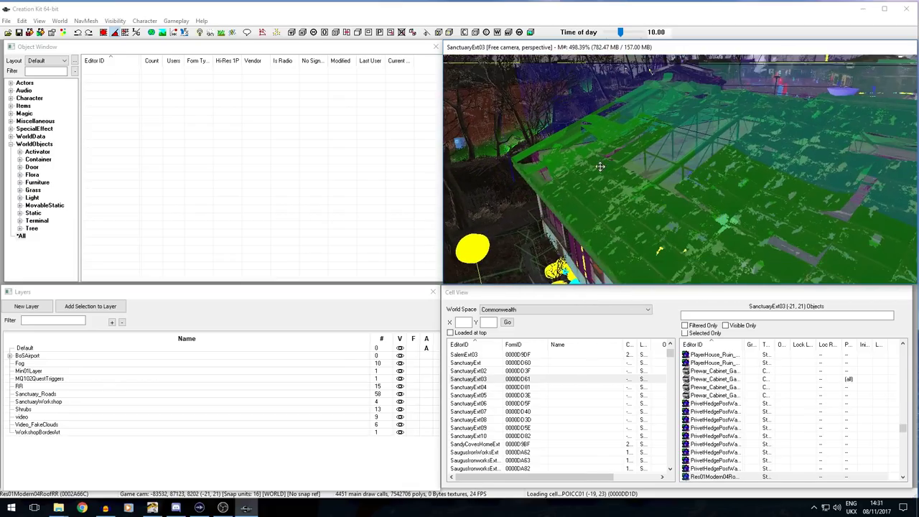
pyautogui.press('w')
pyautogui.press('w')
pyautogui.press('w')
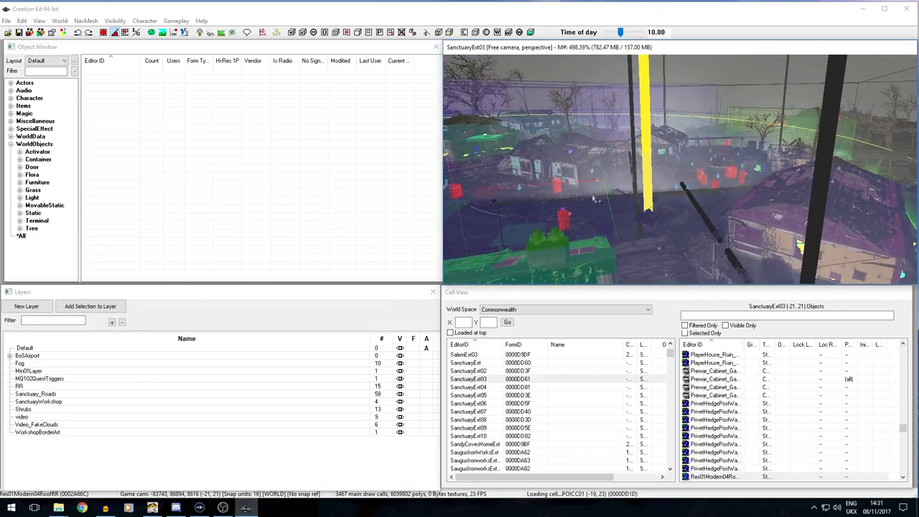
pyautogui.press('w')
pyautogui.press('w')
pyautogui.press('w')
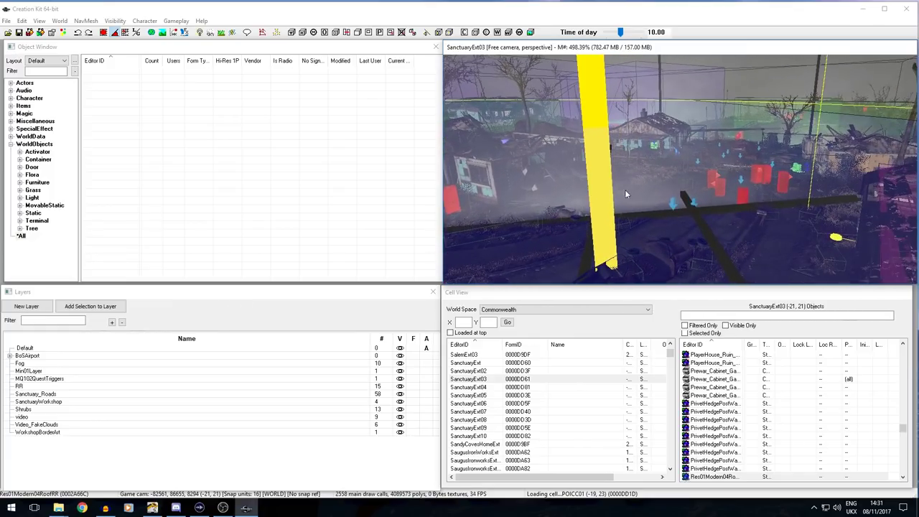
pyautogui.press('w')
pyautogui.press('w')
pyautogui.press('w')
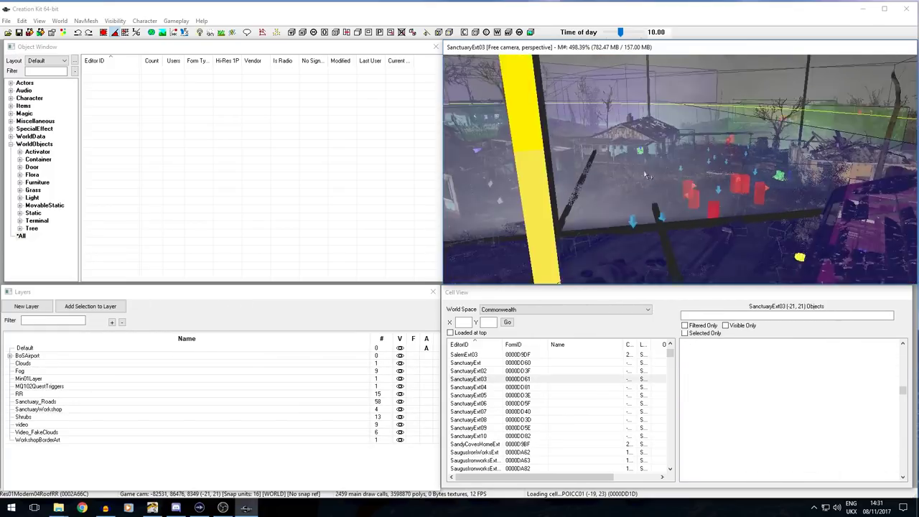
pyautogui.press('w')
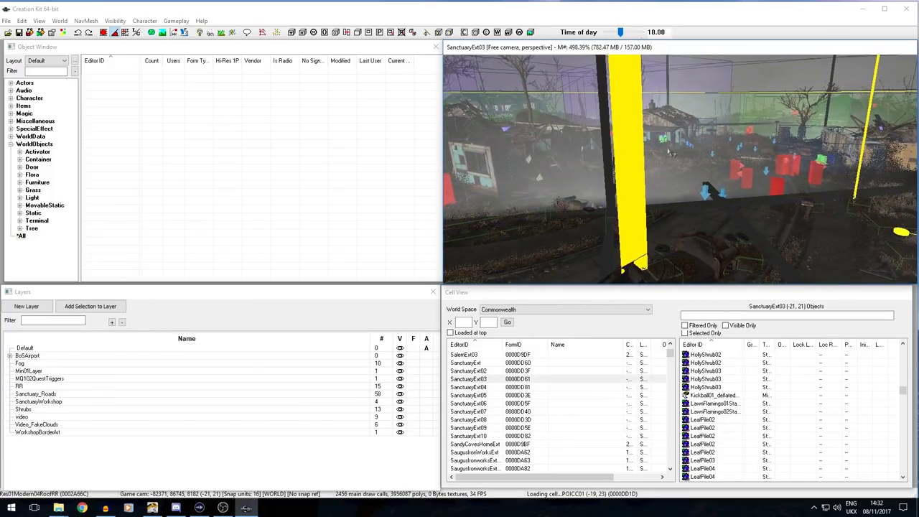
# Step: Hide the marker objects and zoom the camera in and out over the Sanctuary houses
pyautogui.press('m')
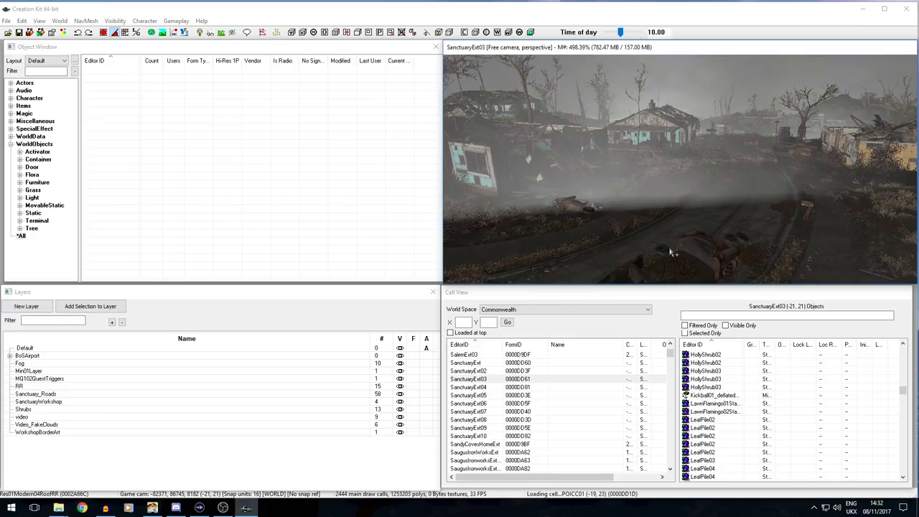
pyautogui.press('w')
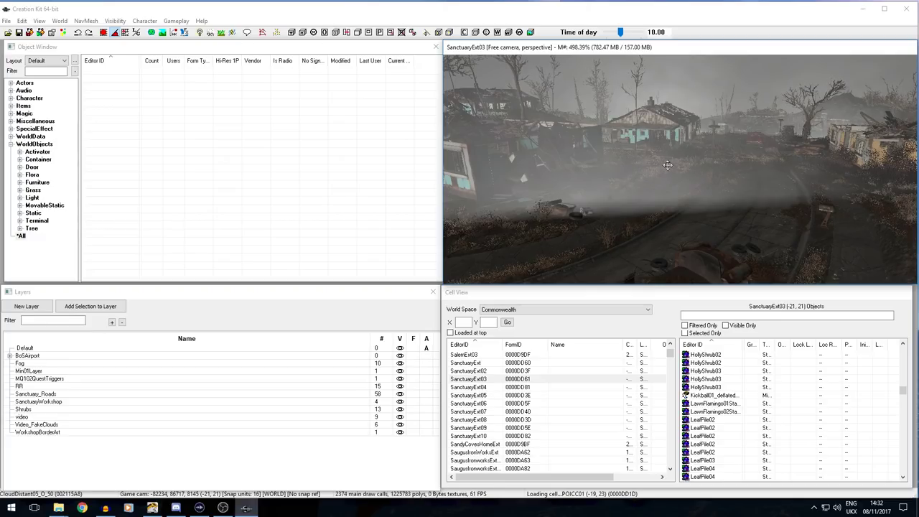
pyautogui.scroll(5, 668, 179)
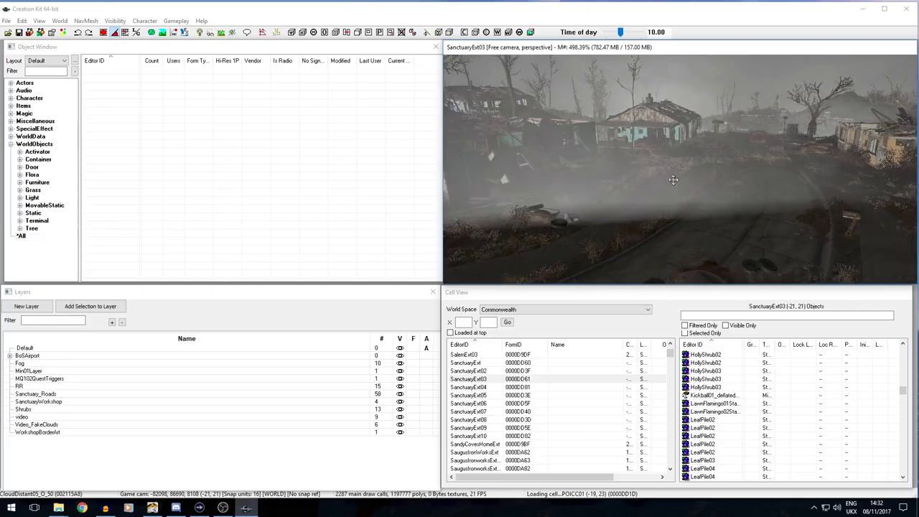
pyautogui.scroll(3, 669, 191)
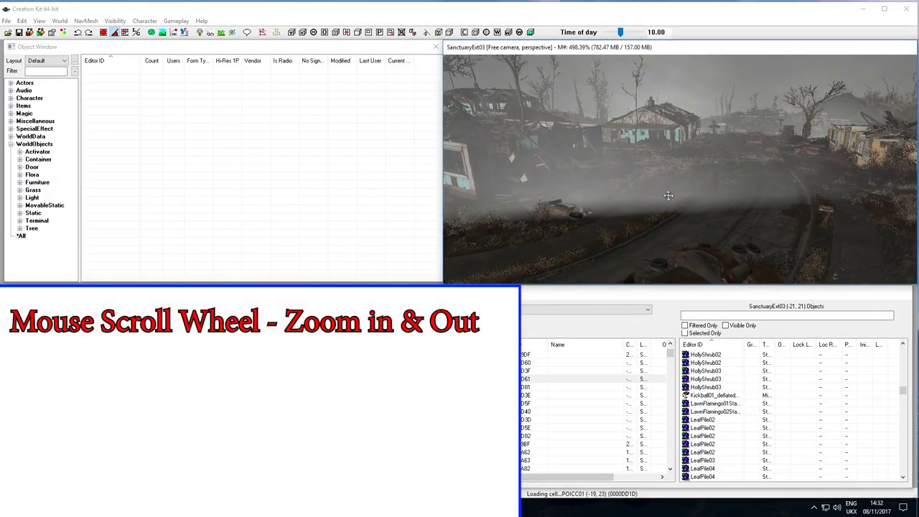
pyautogui.scroll(2, 668, 198)
pyautogui.scroll(-2, 660, 201)
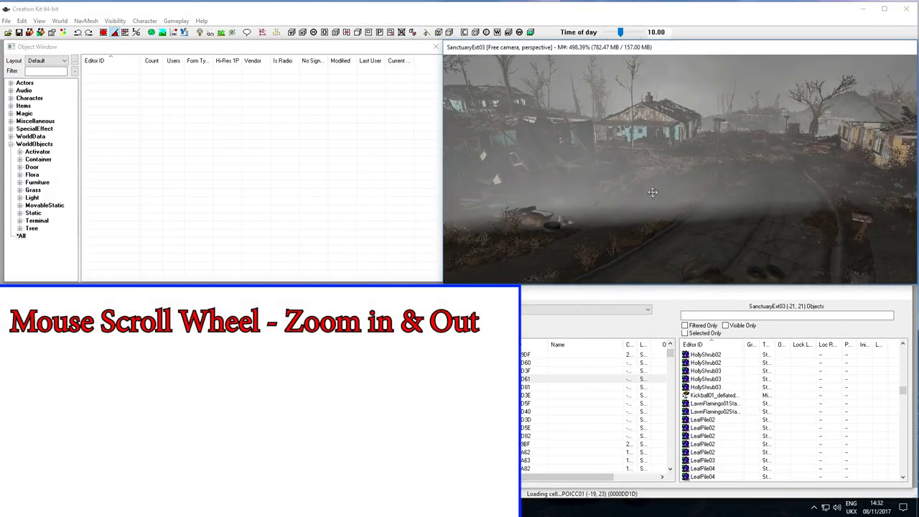
pyautogui.scroll(2, 661, 171)
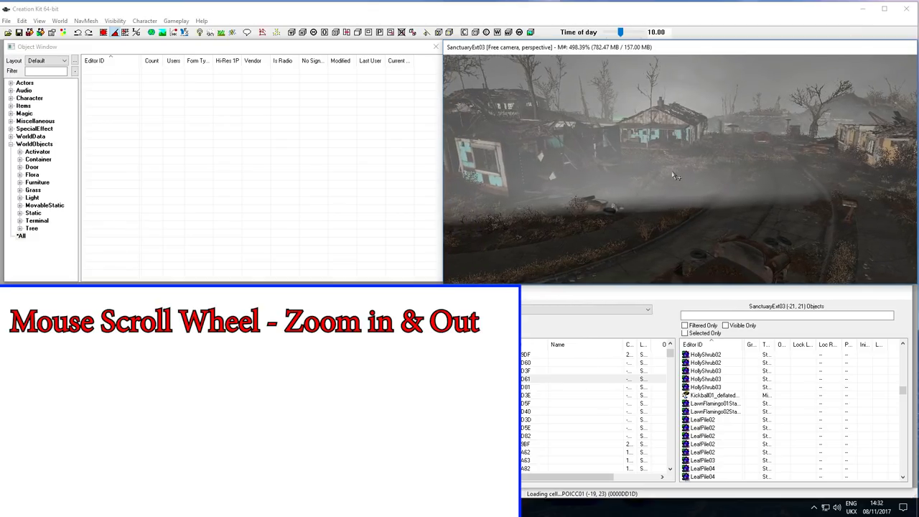
pyautogui.scroll(-3, 636, 170)
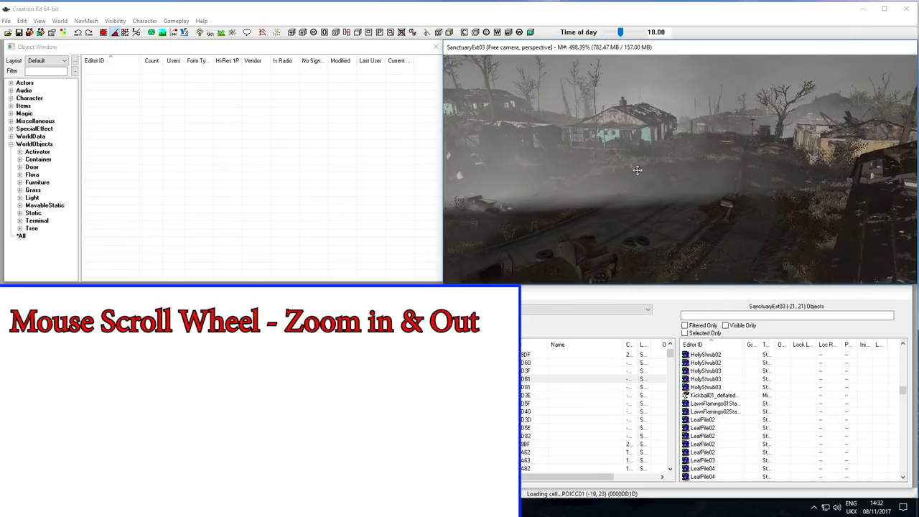
# Step: Pan and rotate the view around the ruined houses onto the overgrown street
pyautogui.moveTo(637, 170); pyautogui.dragTo(735, 158, button='middle')
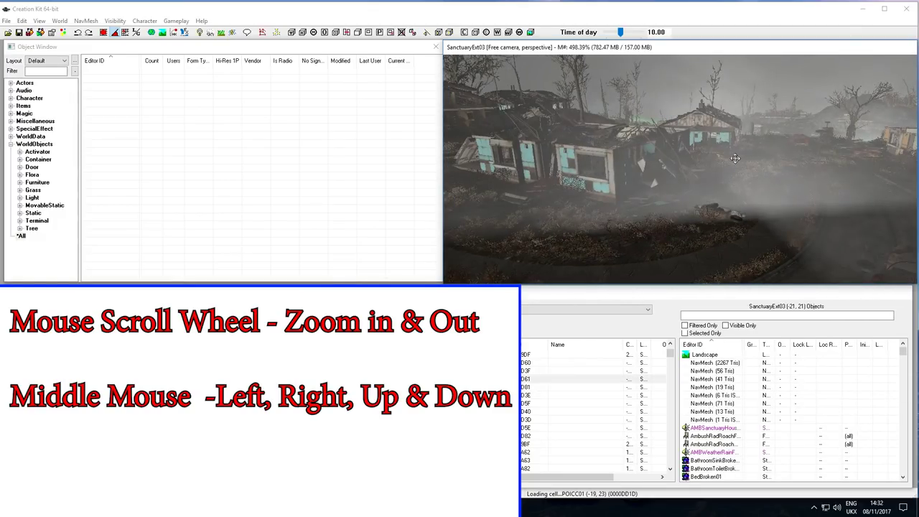
pyautogui.moveTo(684, 178); pyautogui.dragTo(682, 176, button='middle')
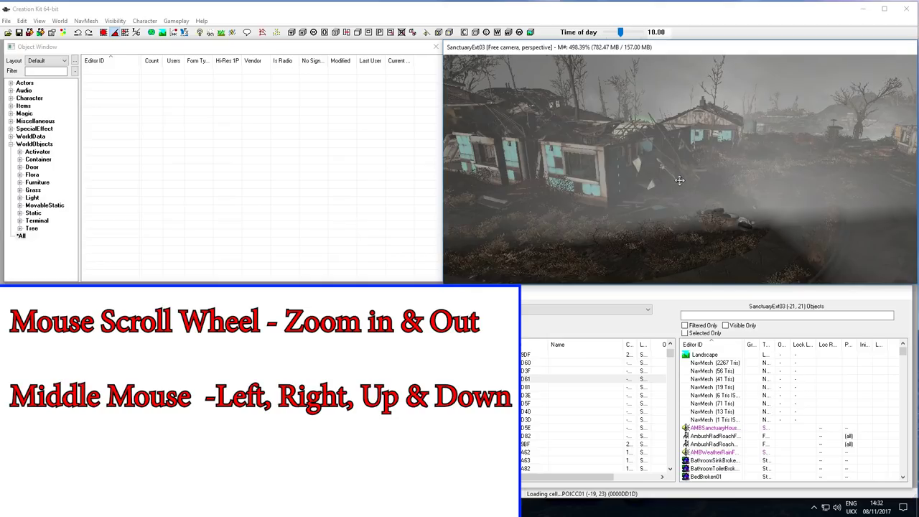
pyautogui.press('shift')
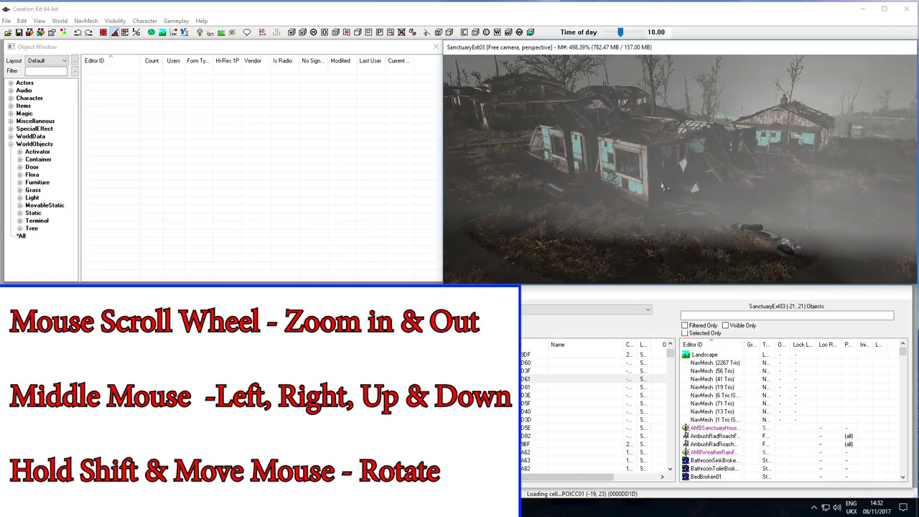